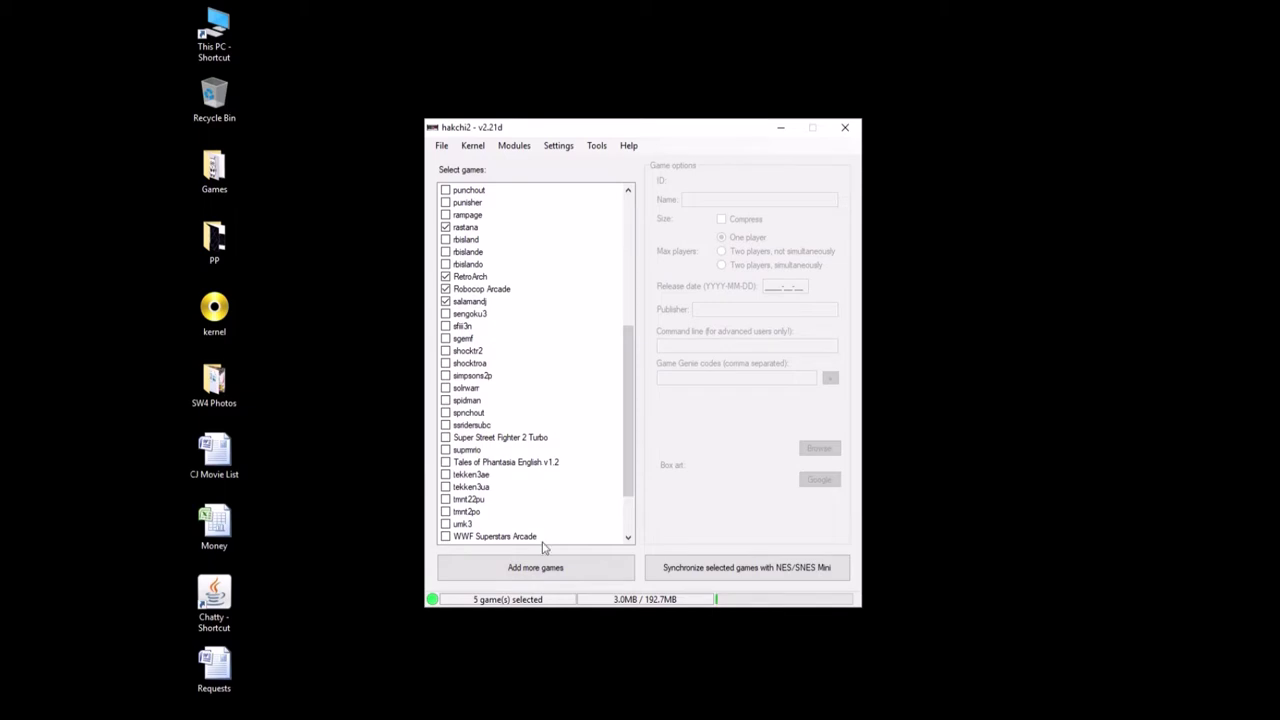
# Add the rastana and salamandj ZIP files from Downloads to the game list, importing each one as an archive.
pyautogui.click(548, 568)
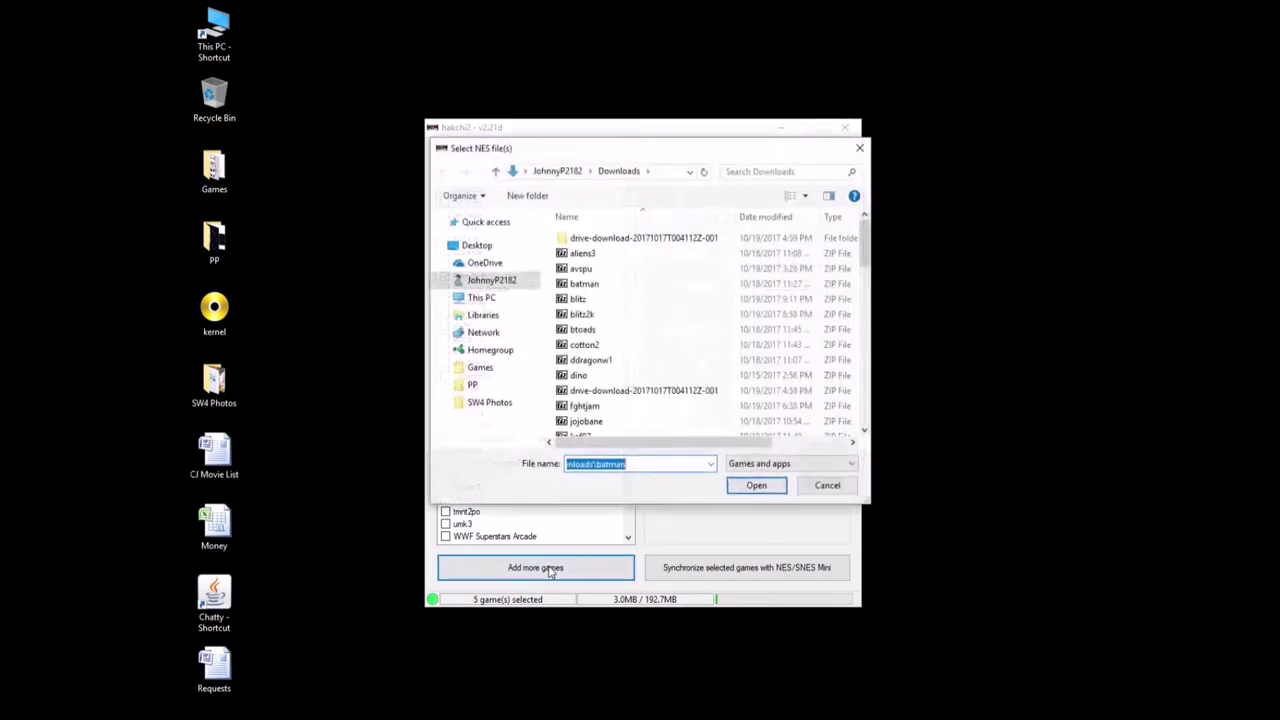
pyautogui.click(594, 346)
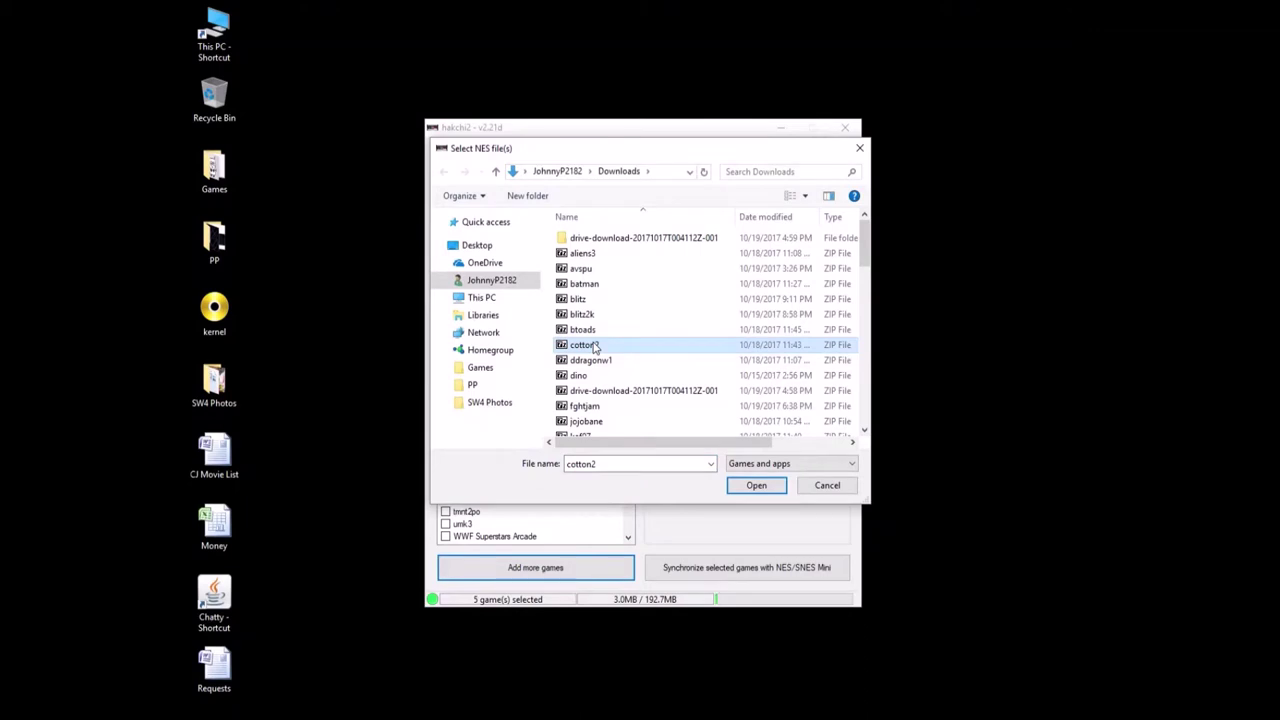
pyautogui.scroll(-1, 594, 346)
pyautogui.scroll(-3, 594, 346)
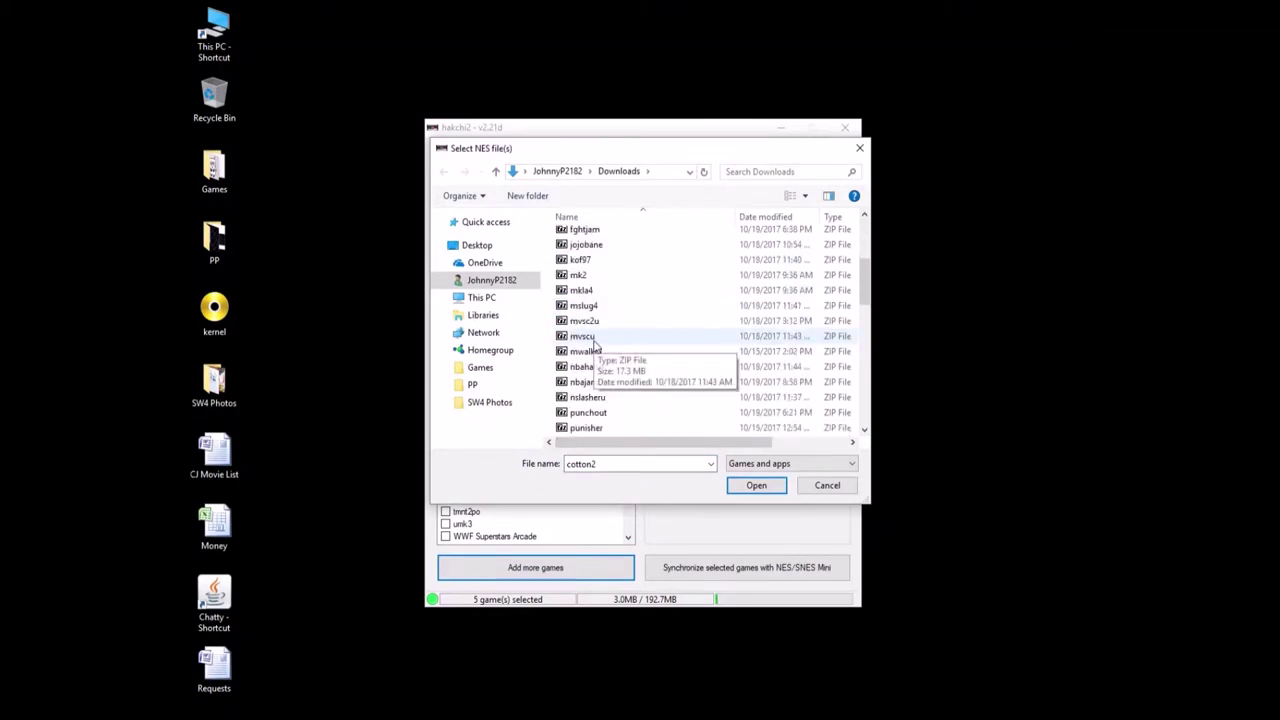
pyautogui.scroll(-2, 594, 346)
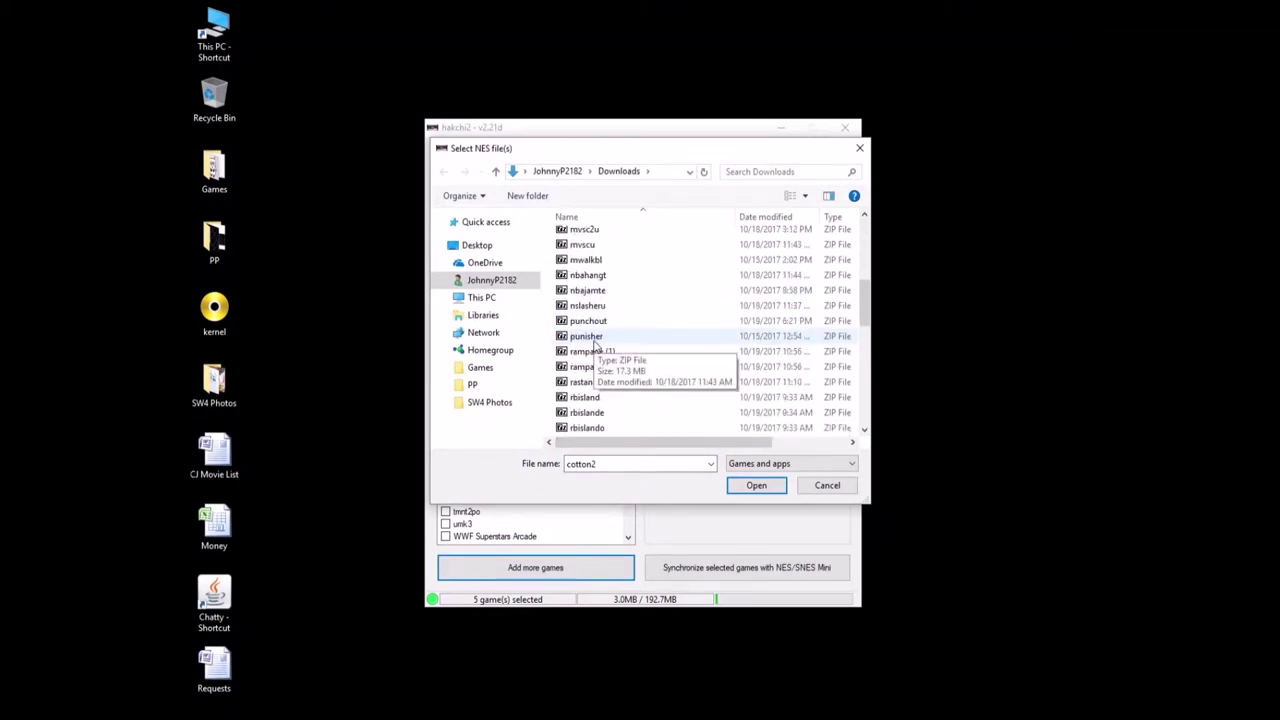
pyautogui.scroll(-1, 630, 350)
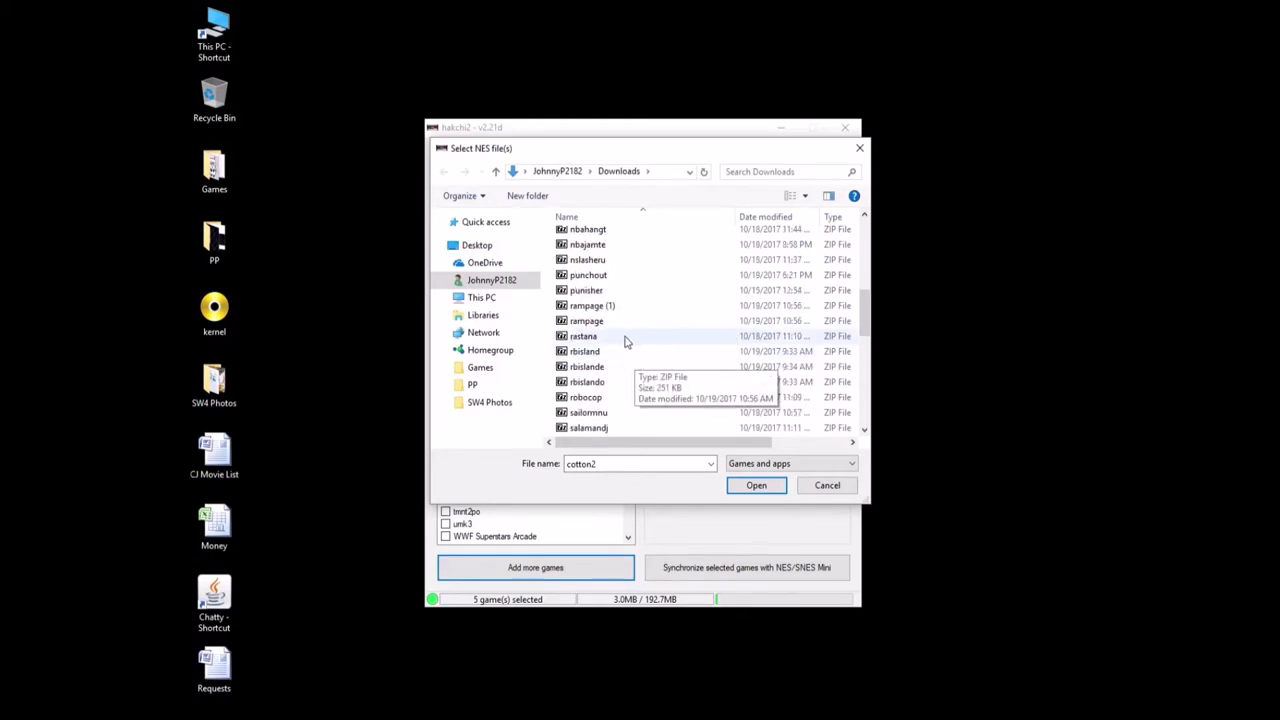
pyautogui.click(640, 342)
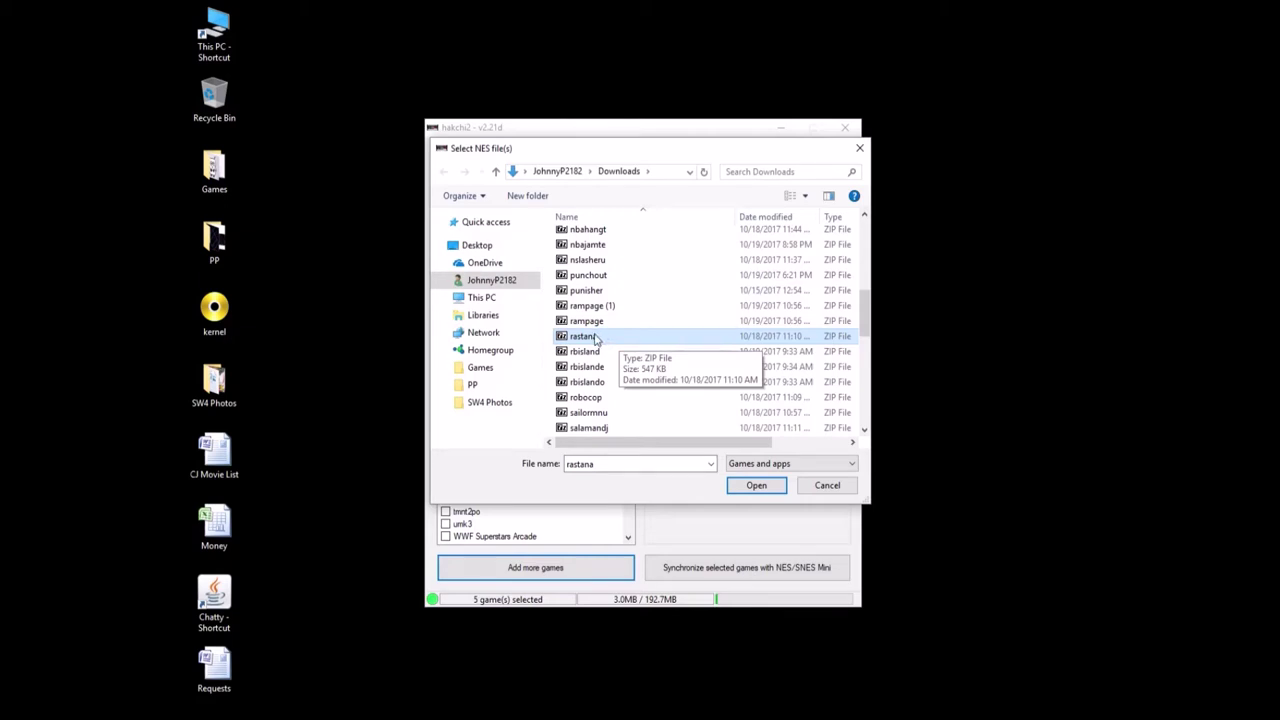
pyautogui.click(592, 338)
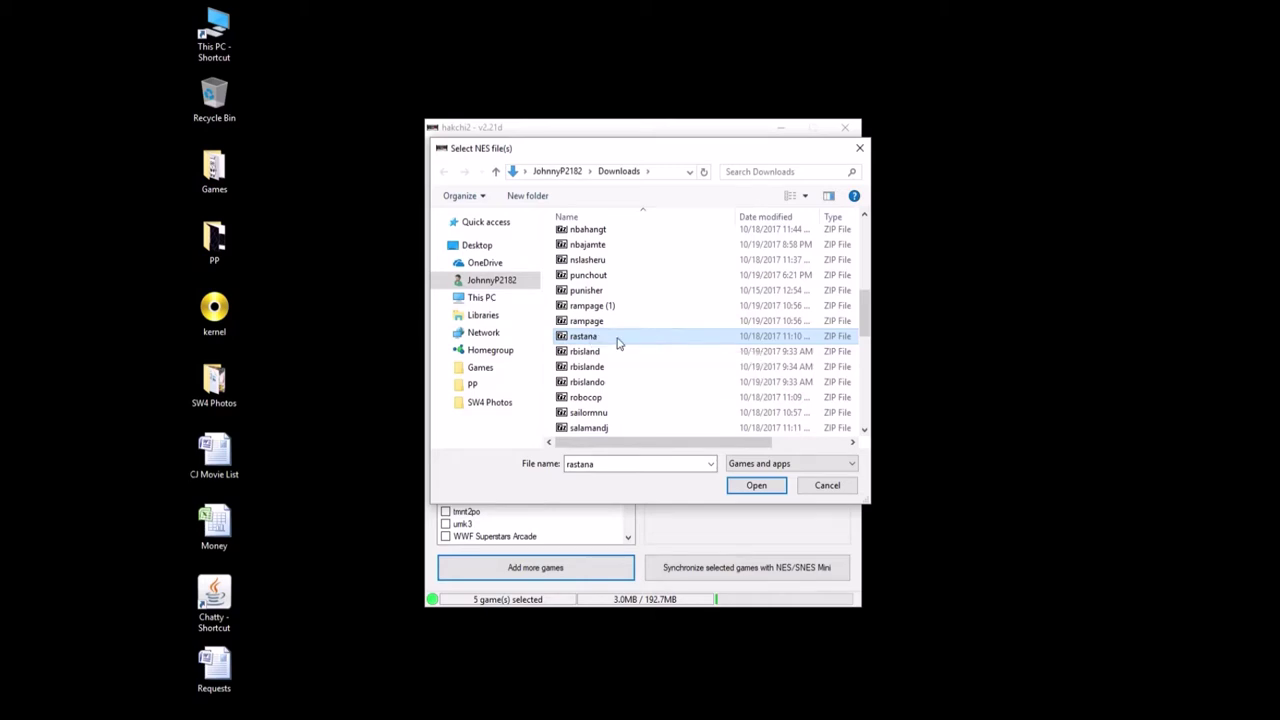
pyautogui.click(610, 305)
pyautogui.click(605, 336)
pyautogui.scroll(-1, 605, 337)
pyautogui.click(606, 385)
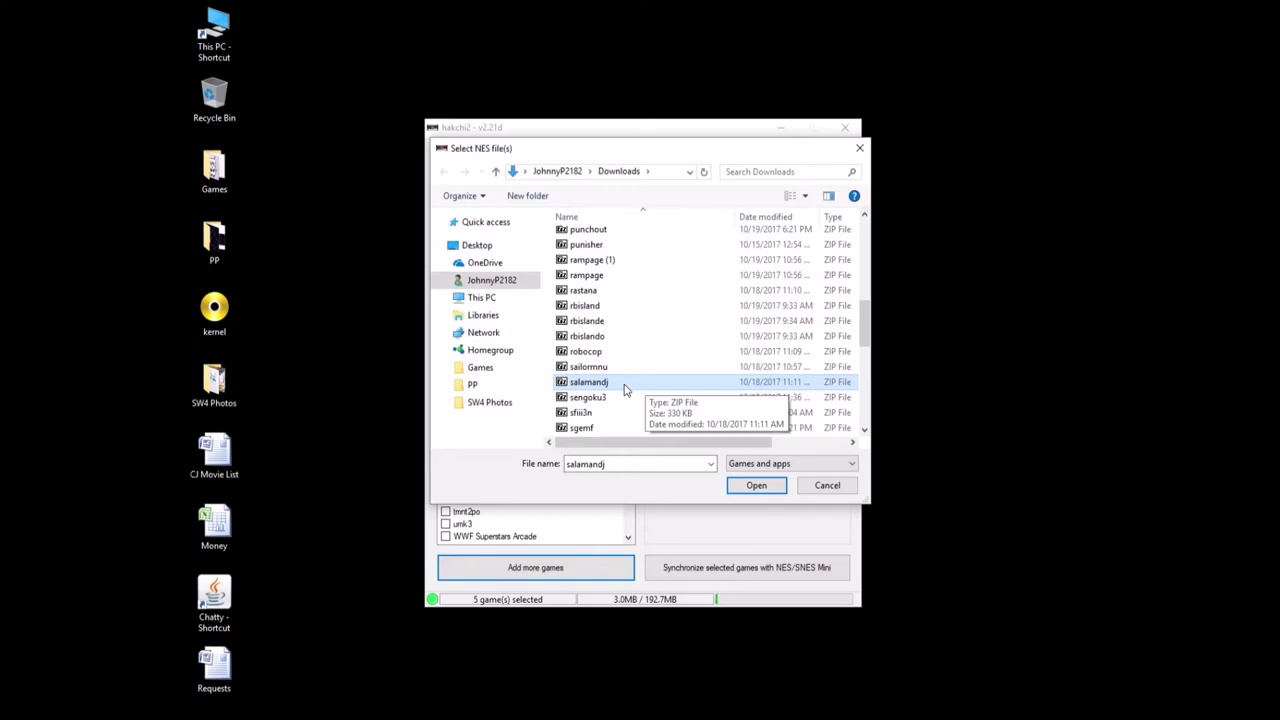
pyautogui.keyDown('ctrl'); pyautogui.click(593, 291); pyautogui.keyUp('ctrl')
pyautogui.click(757, 485)
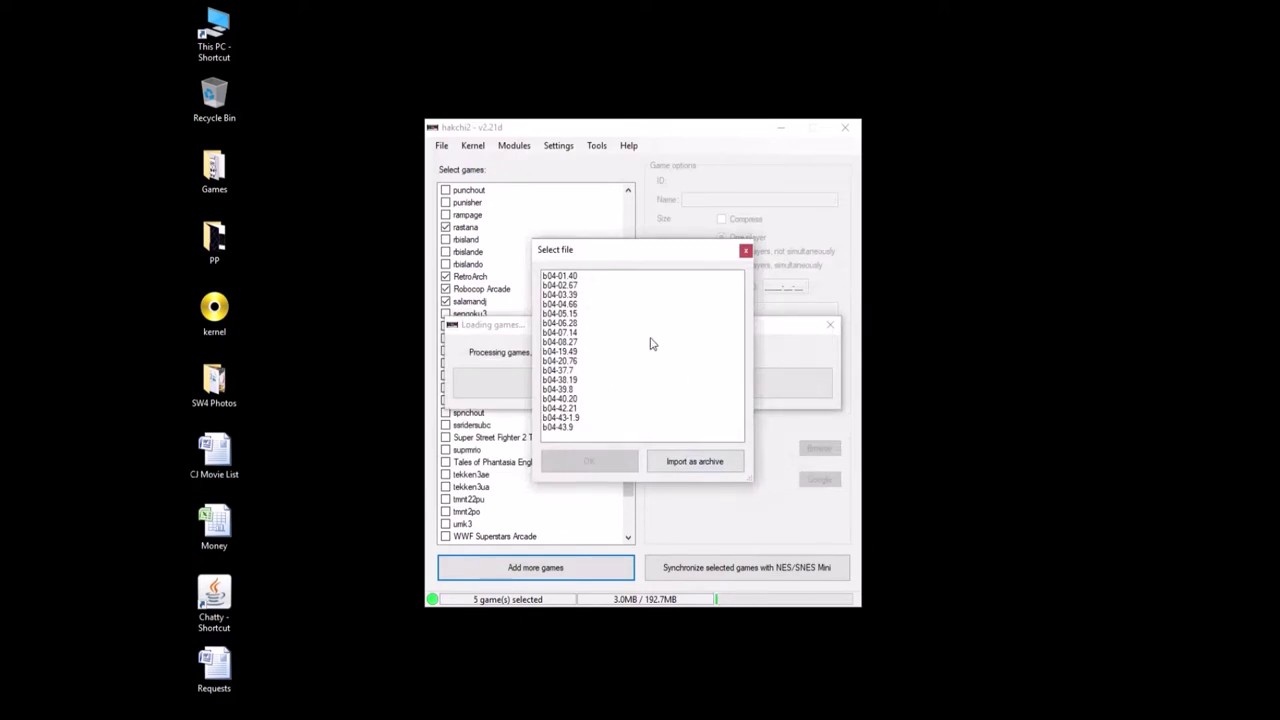
pyautogui.click(707, 462)
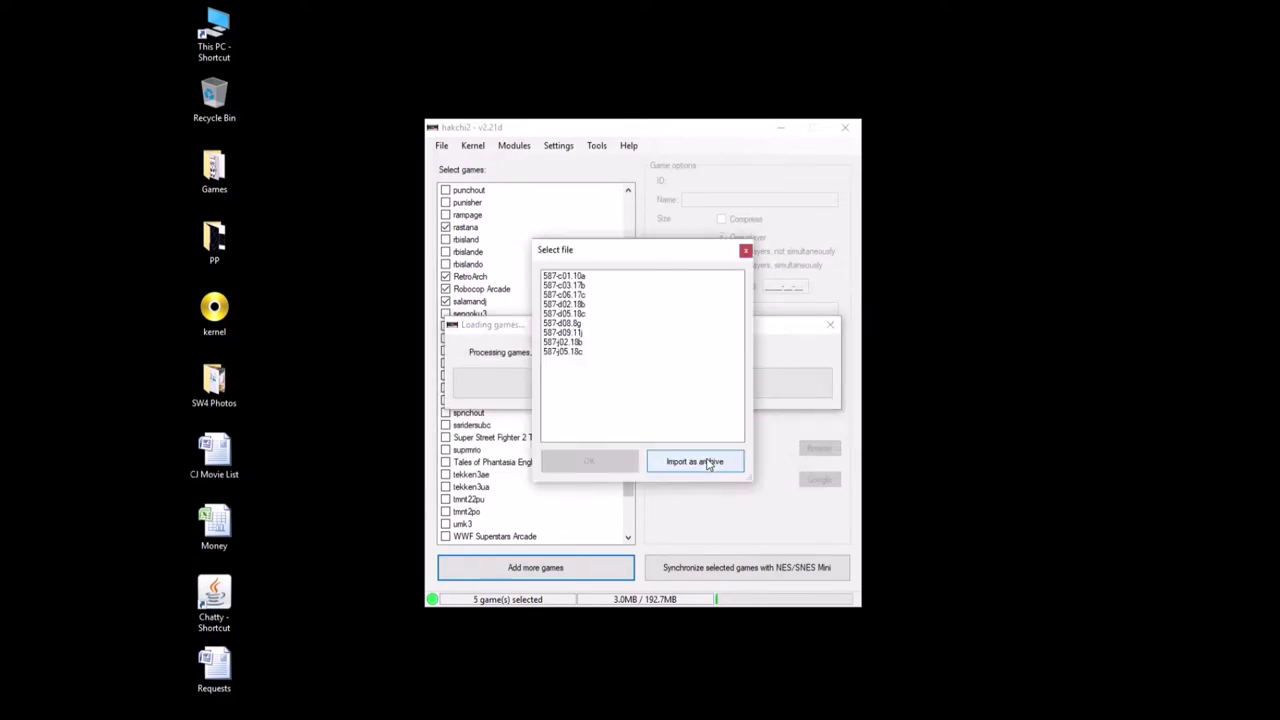
pyautogui.click(707, 462)
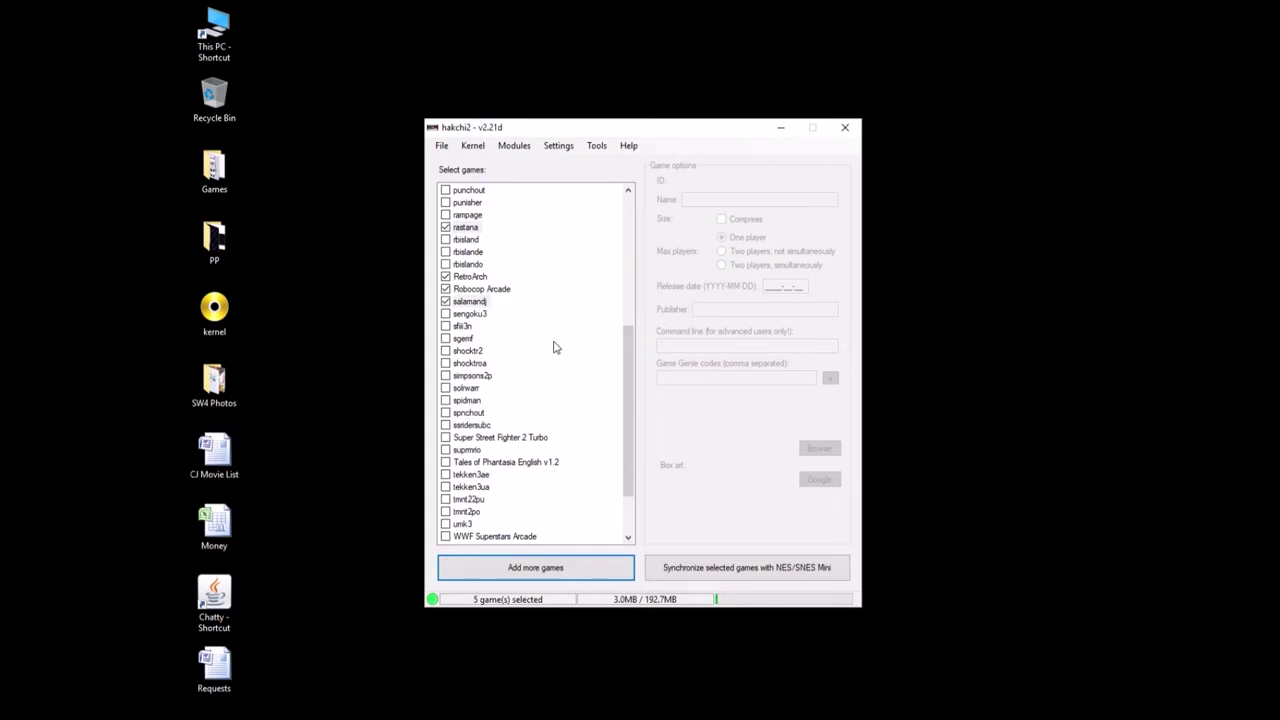
# Rename the salamandj game as Salamander Arcade and set its box art to the 250x355 Salamander image from Google Images.
pyautogui.click(472, 302)
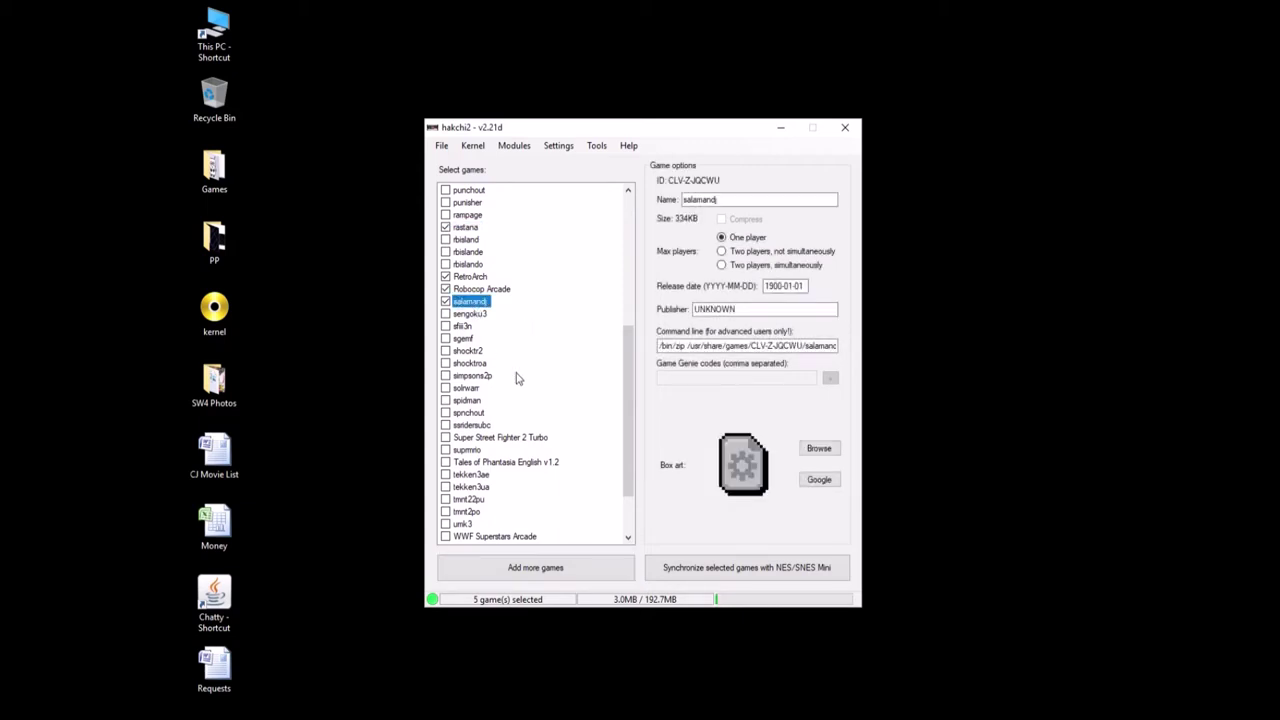
pyautogui.doubleClick(739, 200)
pyautogui.write('Salamander Arcade')
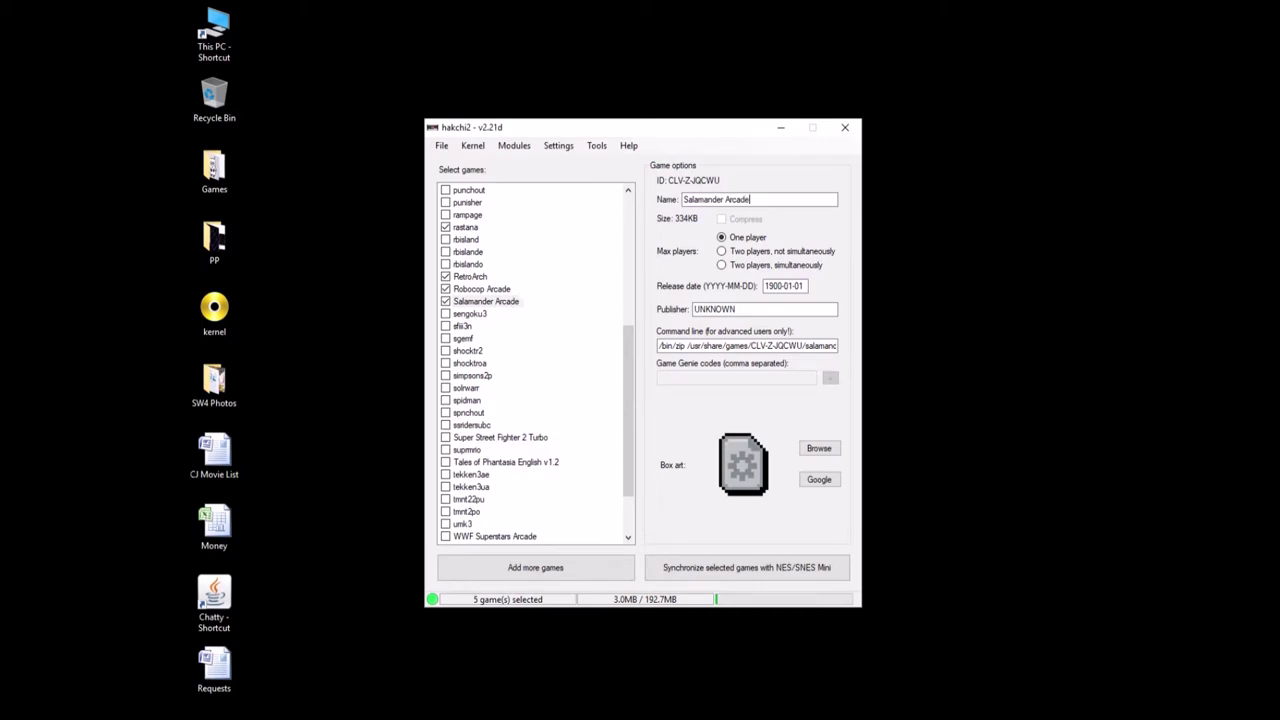
pyautogui.click(819, 479)
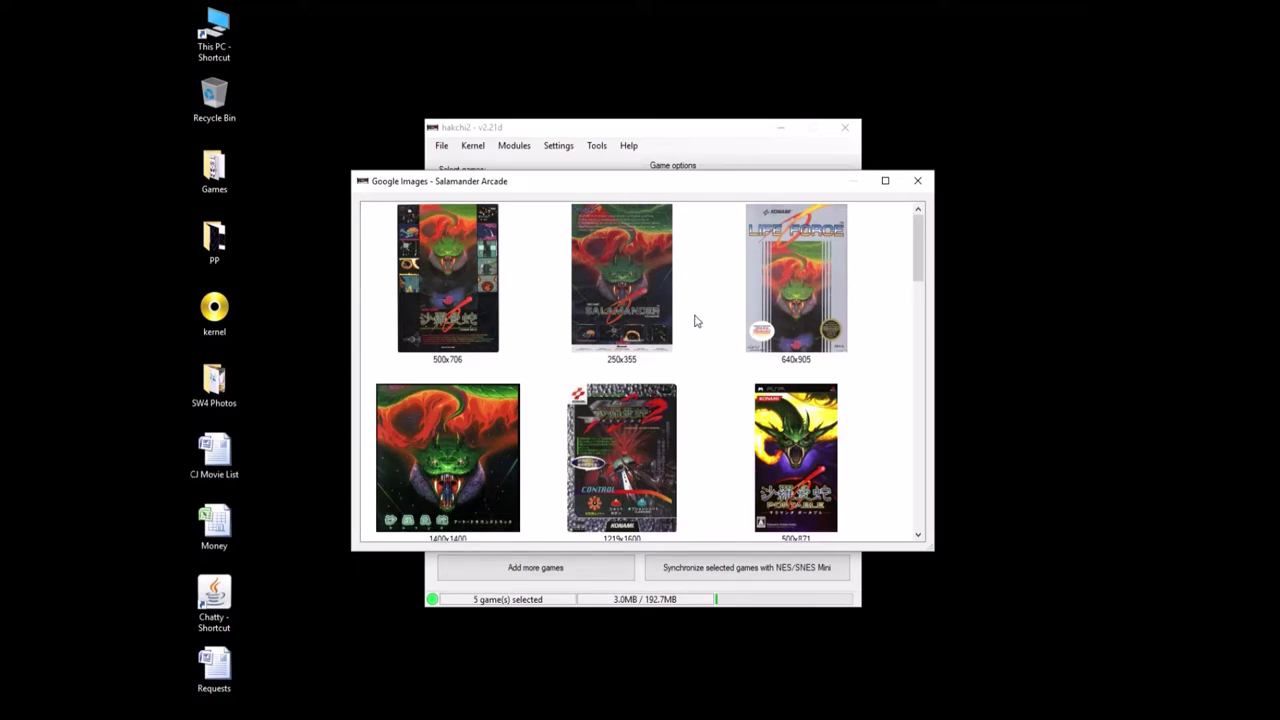
pyautogui.click(644, 276)
pyautogui.doubleClick(644, 276)
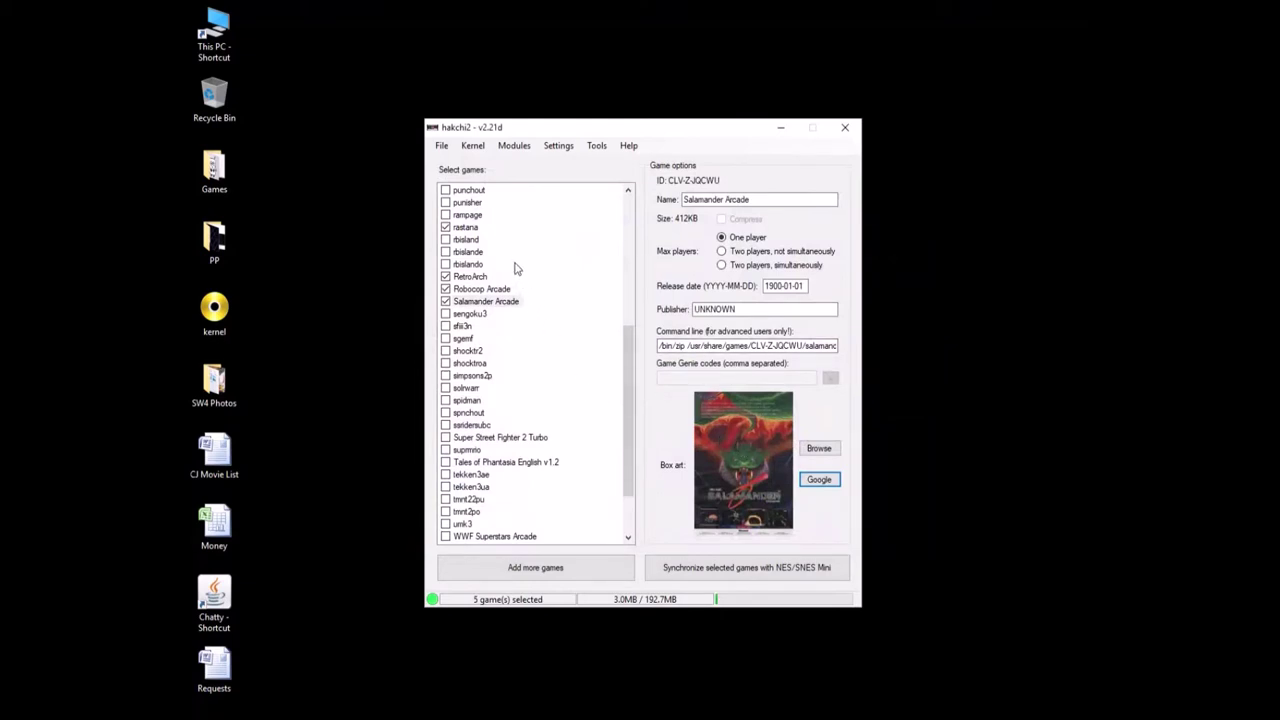
# Rename the rastana game as Rastan Arcade and set its box art to the 850x1197 image from Google Images.
pyautogui.click(476, 230)
pyautogui.write('Rastan Arcade')
pyautogui.click(819, 479)
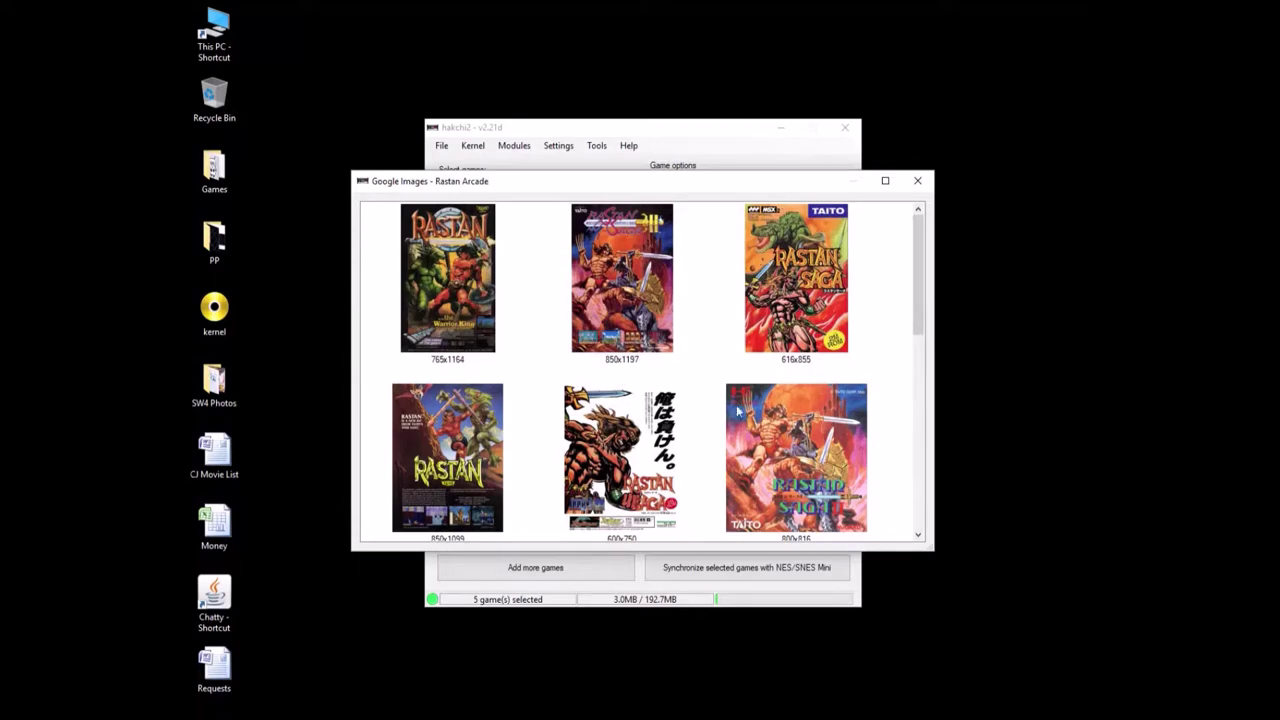
pyautogui.scroll(-2, 667, 341)
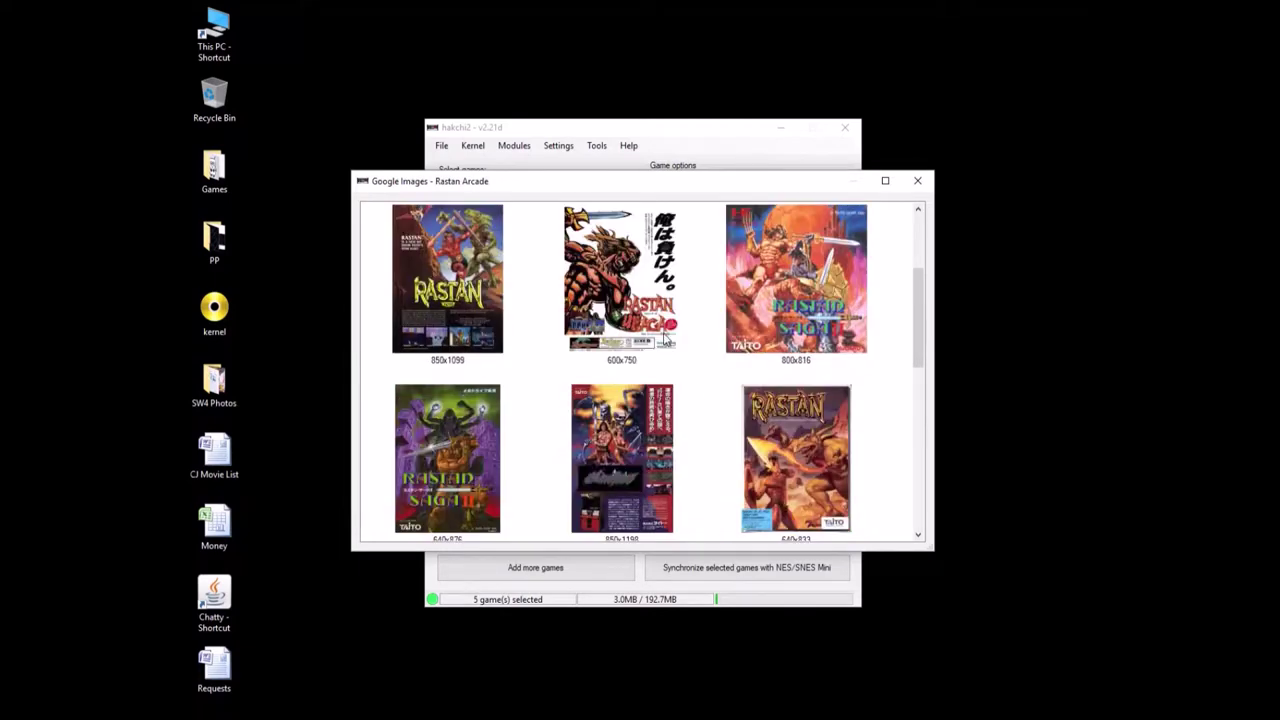
pyautogui.scroll(-2, 664, 338)
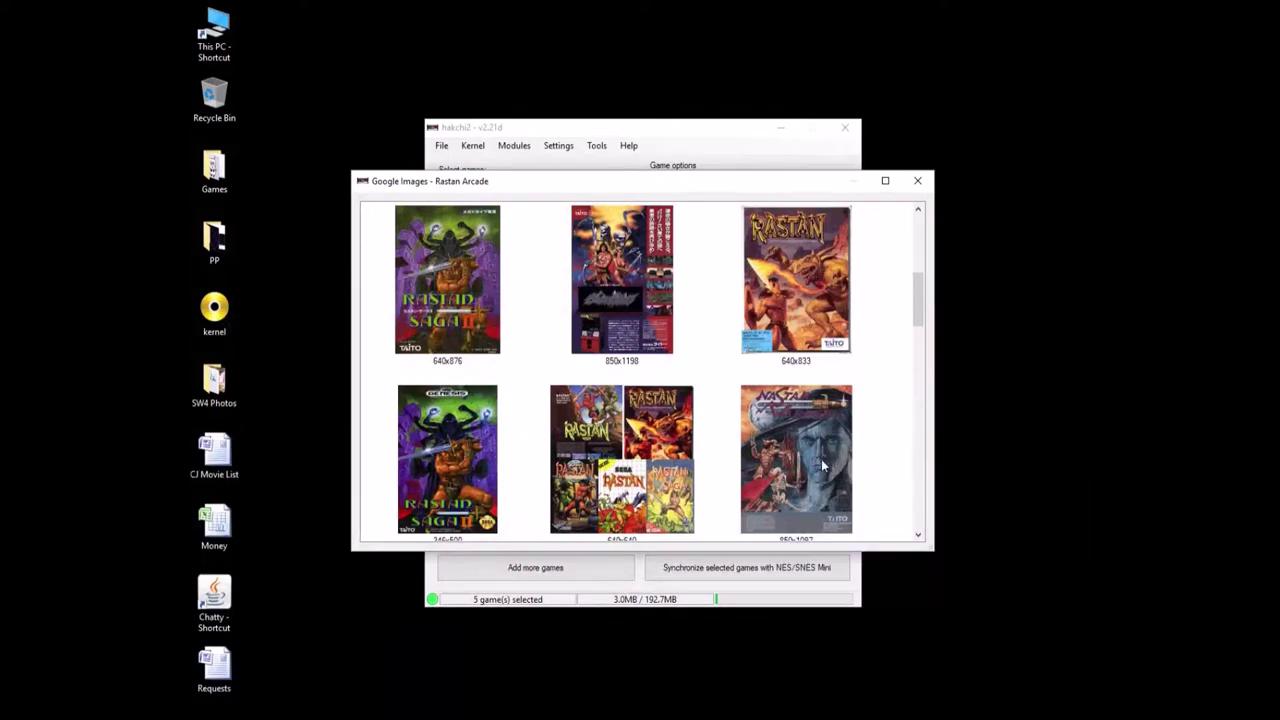
pyautogui.scroll(3, 700, 390)
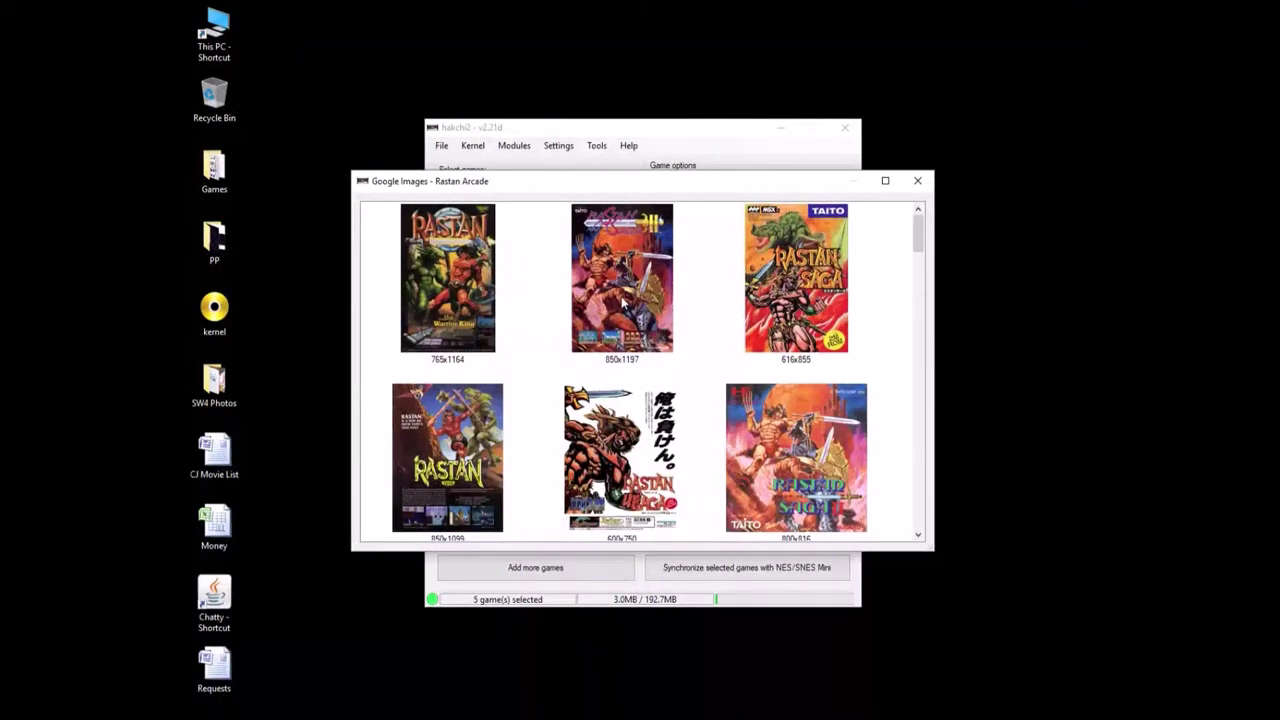
pyautogui.doubleClick(462, 262)
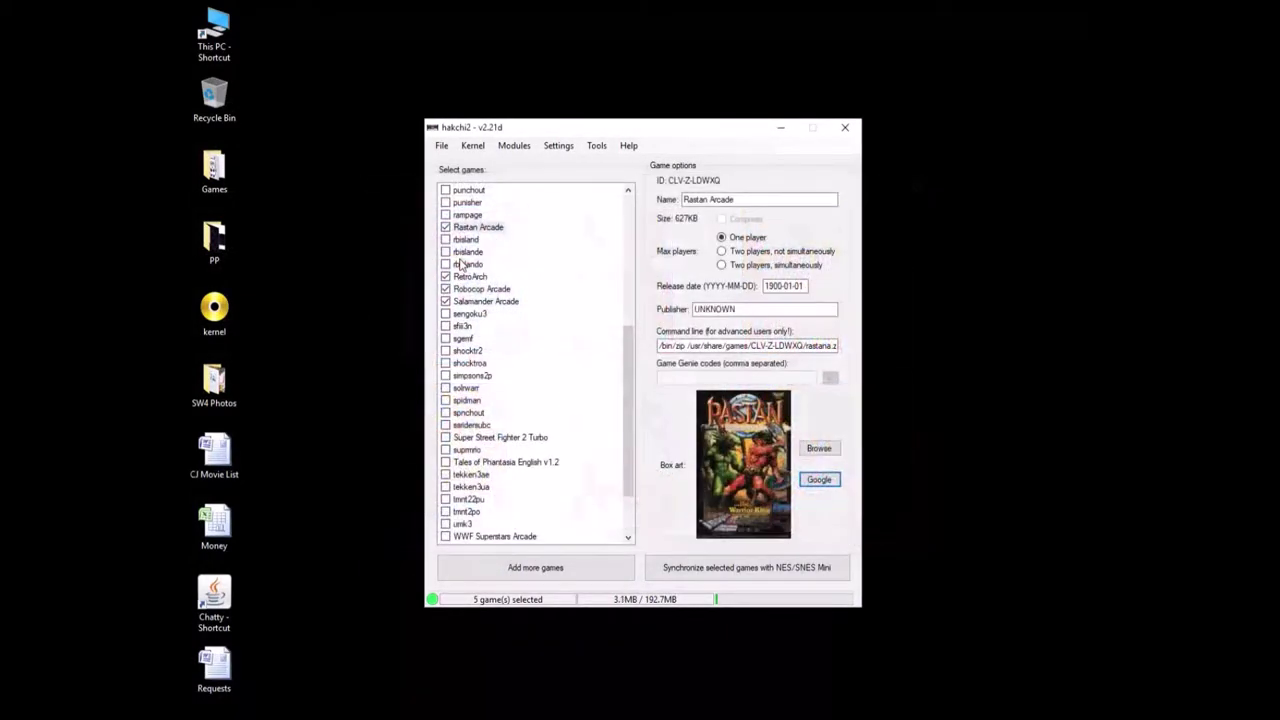
pyautogui.click(812, 481)
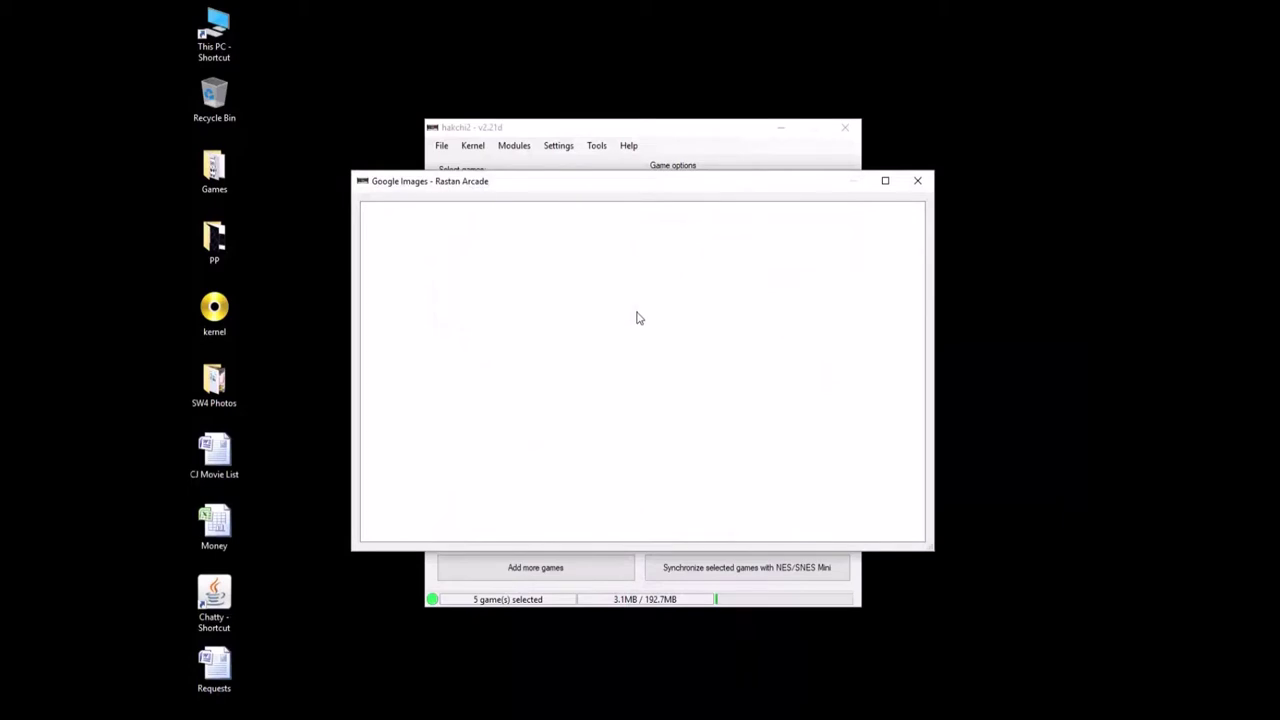
pyautogui.doubleClick(640, 300)
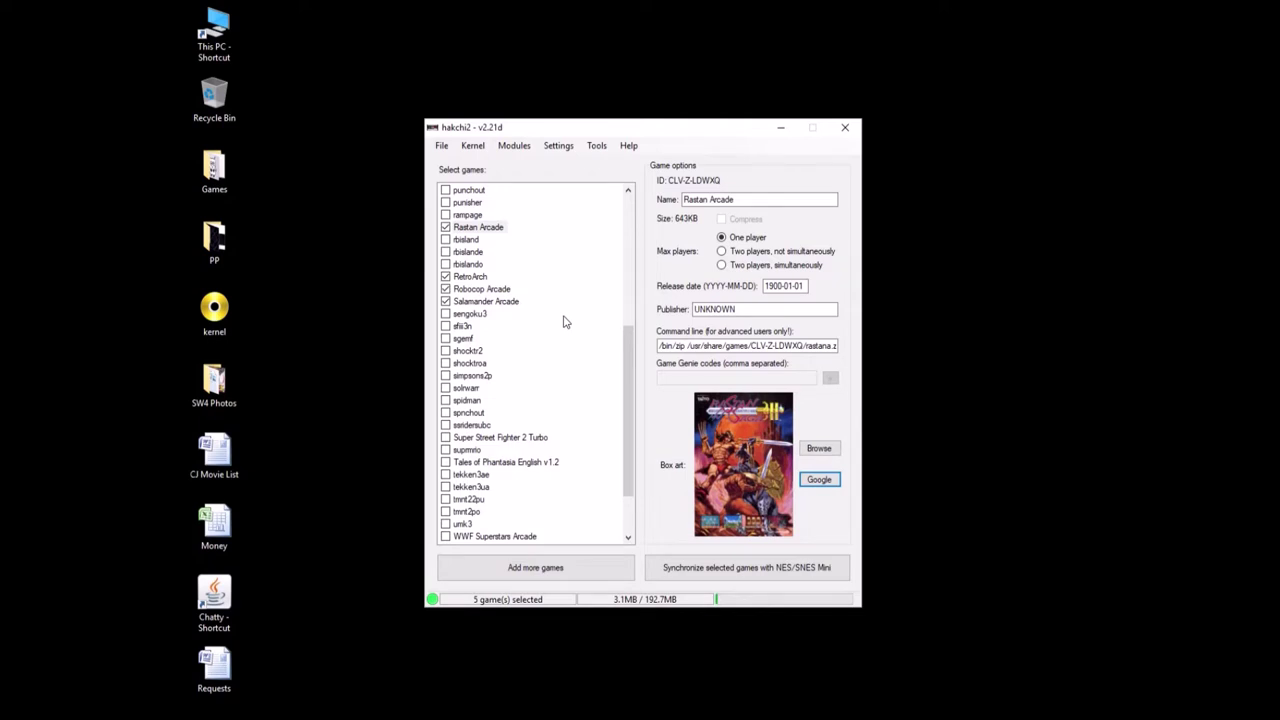
# View the descriptions of the installable extra modules _km_fbalpha2012_9_29_17 and _km_mame2010_9_22_17, without installing them.
pyautogui.click(522, 148)
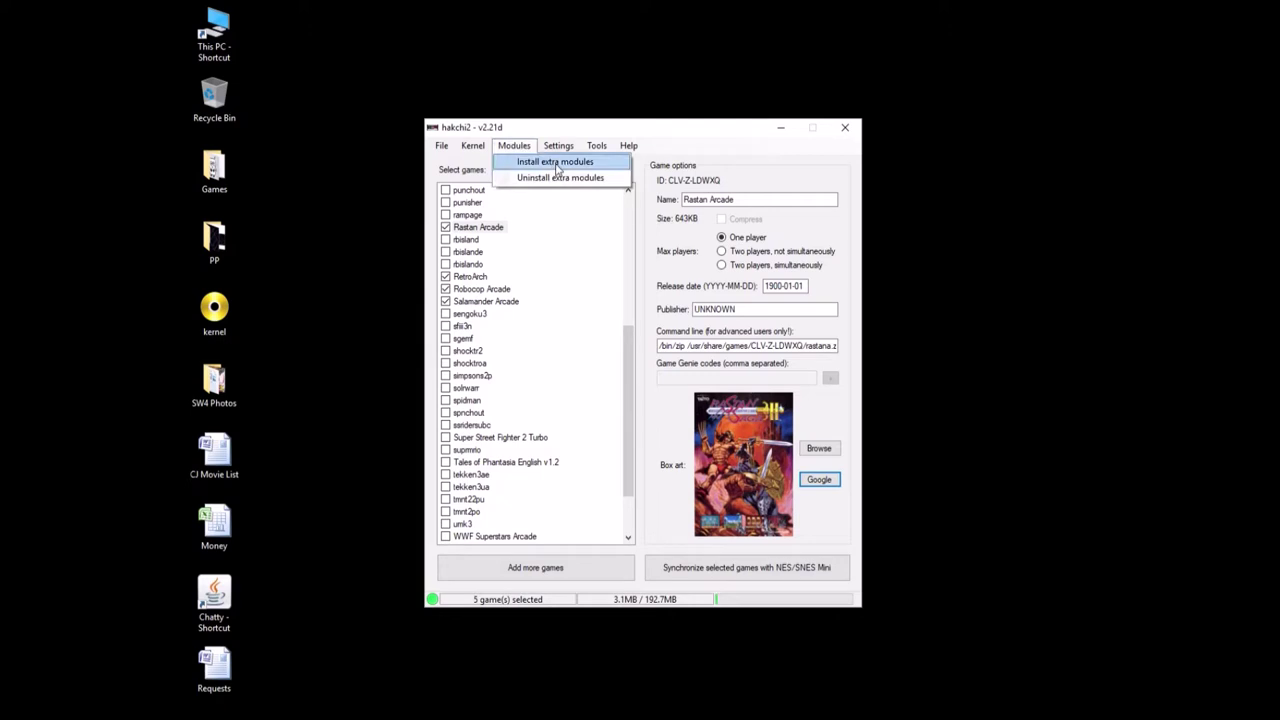
pyautogui.click(556, 165)
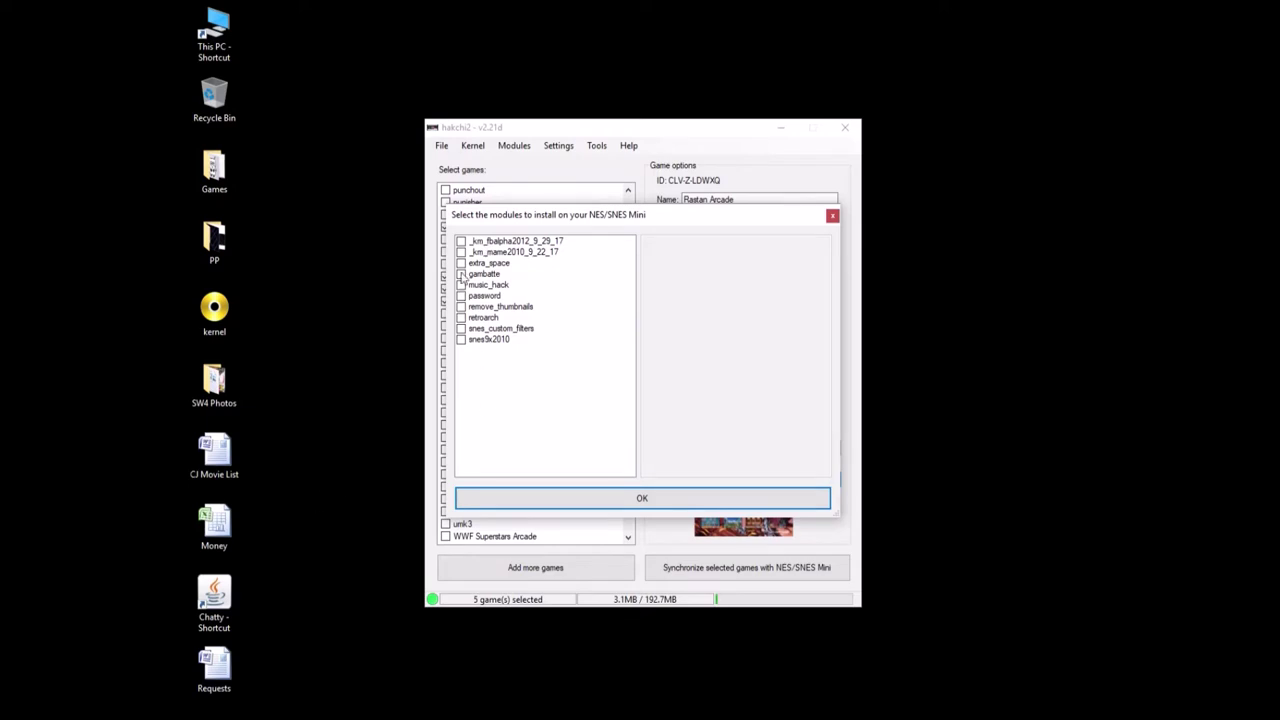
pyautogui.click(461, 242)
pyautogui.click(463, 254)
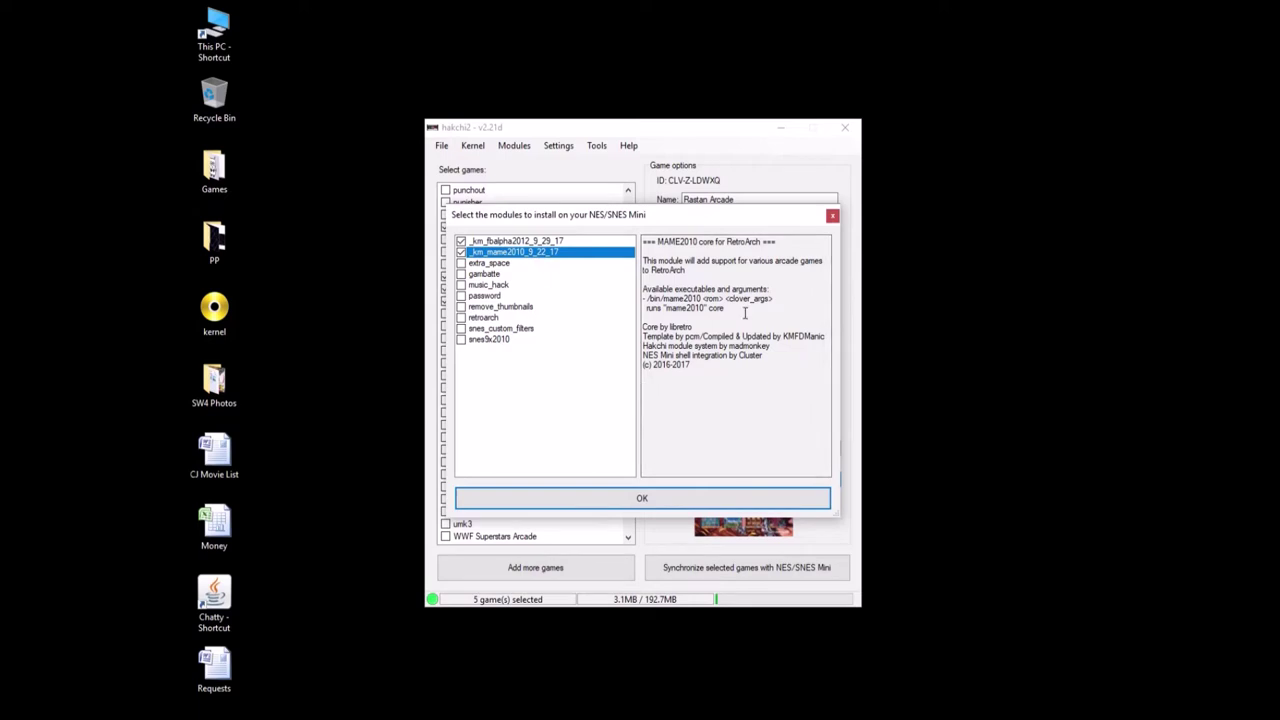
pyautogui.click(832, 215)
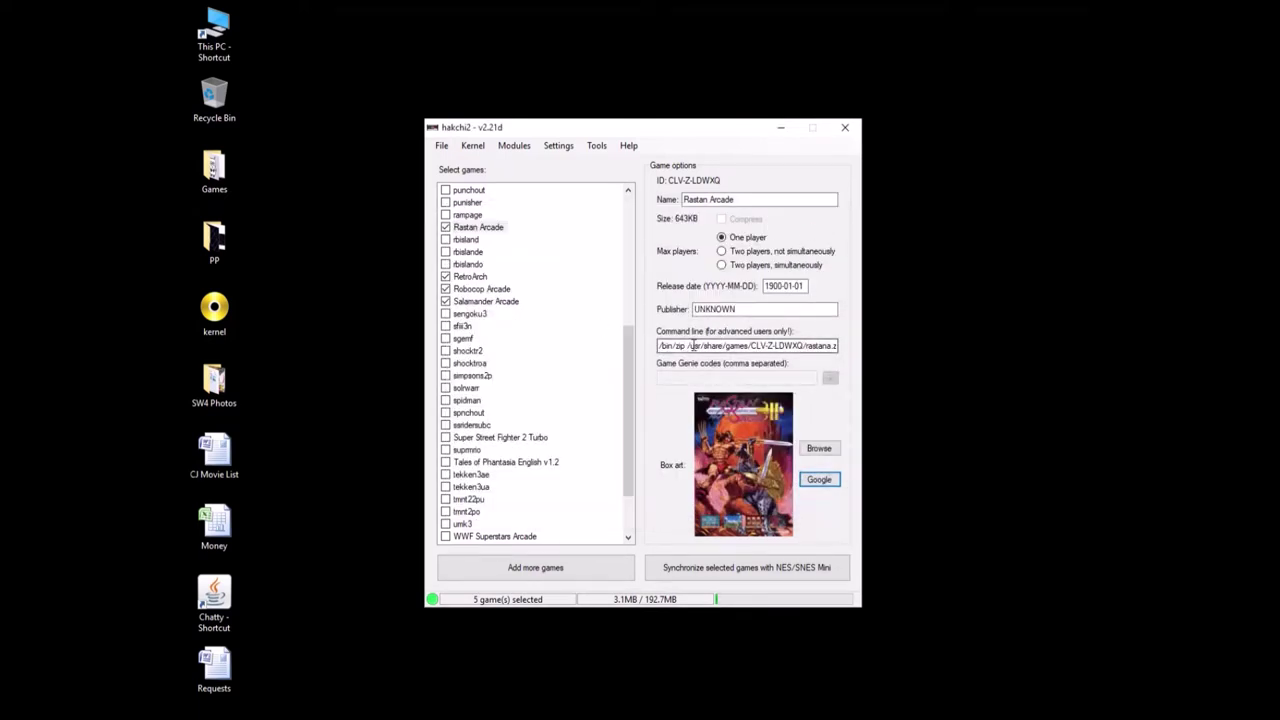
# Replace zip with fba2012 in Rastan Arcade's command line so that it starts with /bin/fba2012.
pyautogui.click(679, 347)
pyautogui.click(498, 229)
pyautogui.click(686, 345)
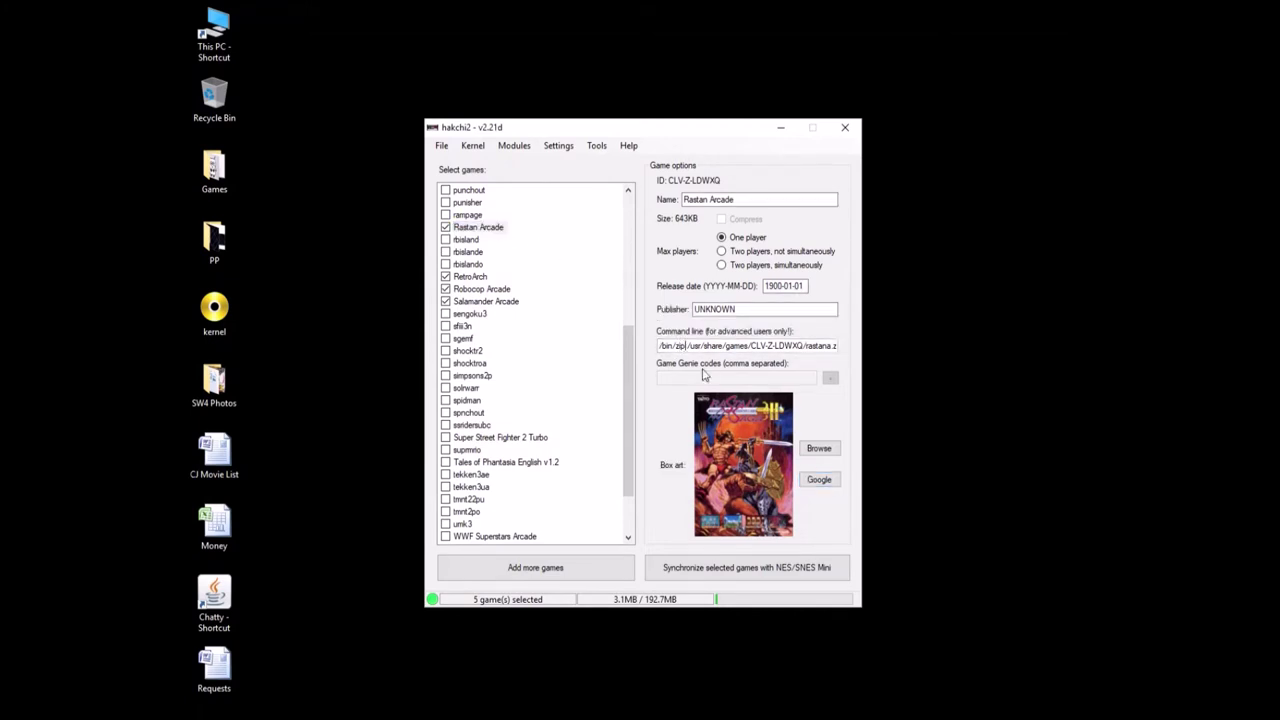
pyautogui.press('BackSpace')
pyautogui.press('BackSpace')
pyautogui.press('BackSpace')
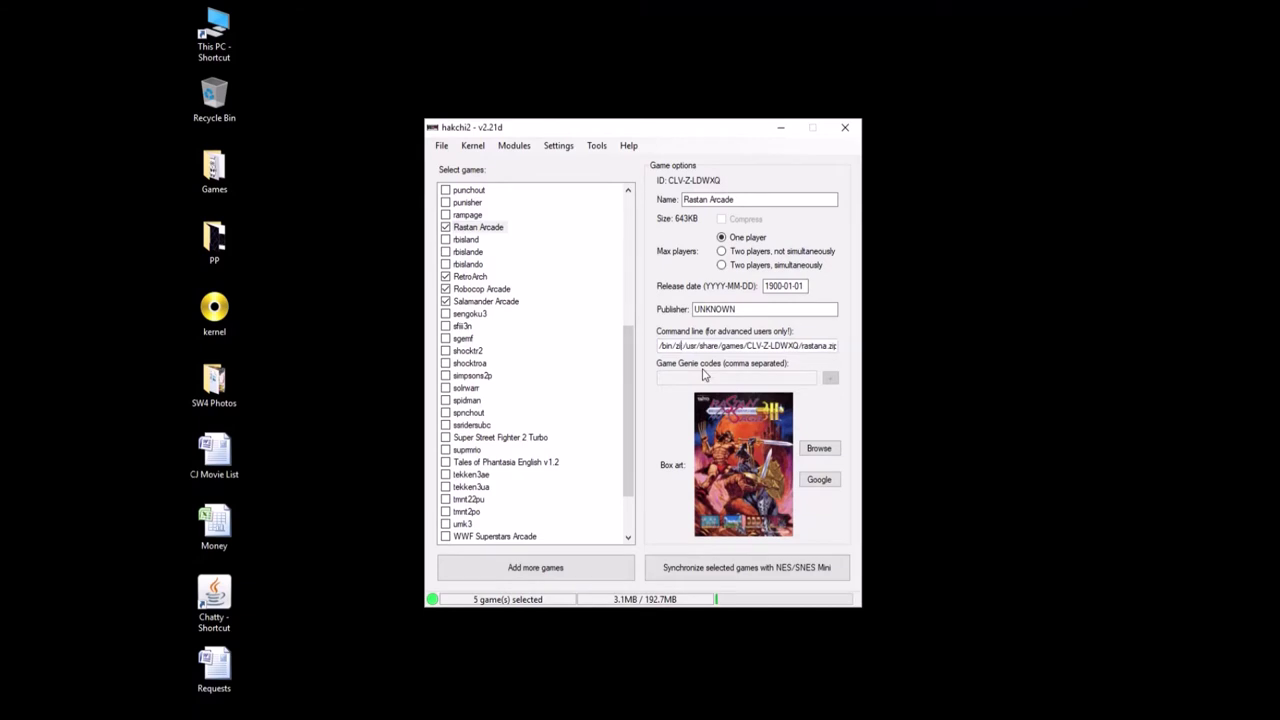
pyautogui.write('fba2012')
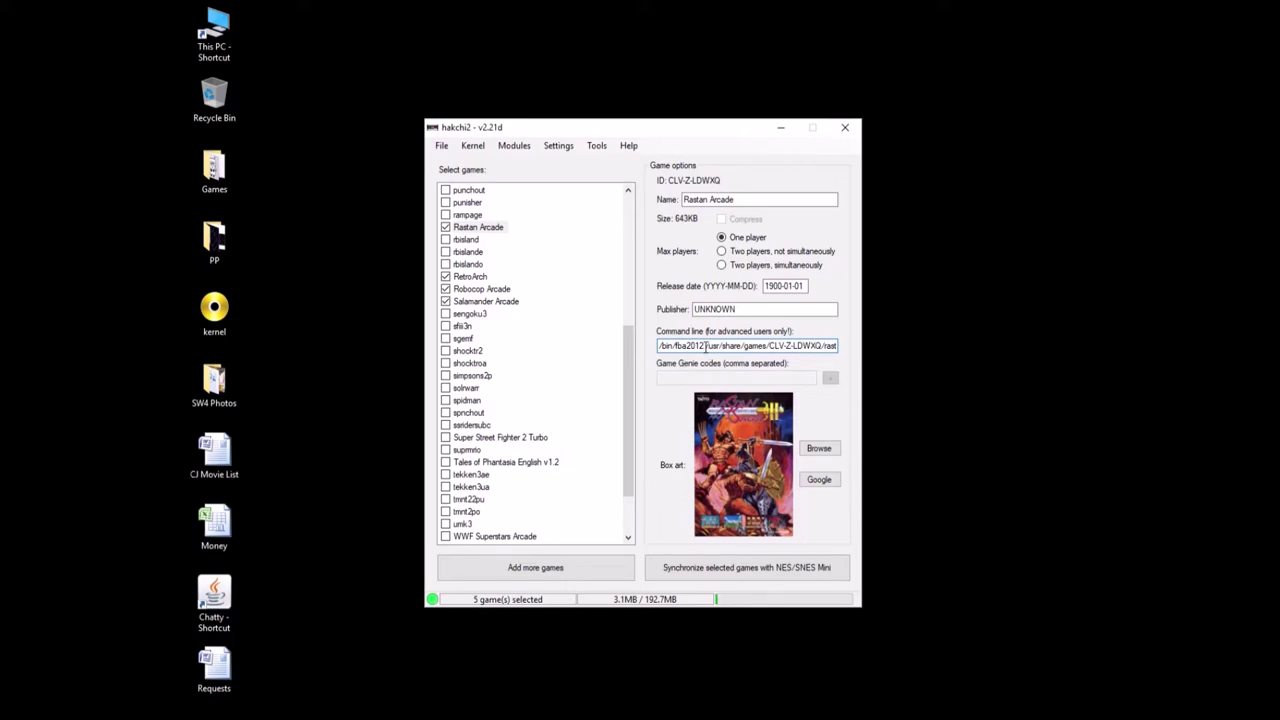
# Replace zip with mame2010 in Salamander Arcade's command line so that it starts with /bin/mame2010.
pyautogui.click(516, 304)
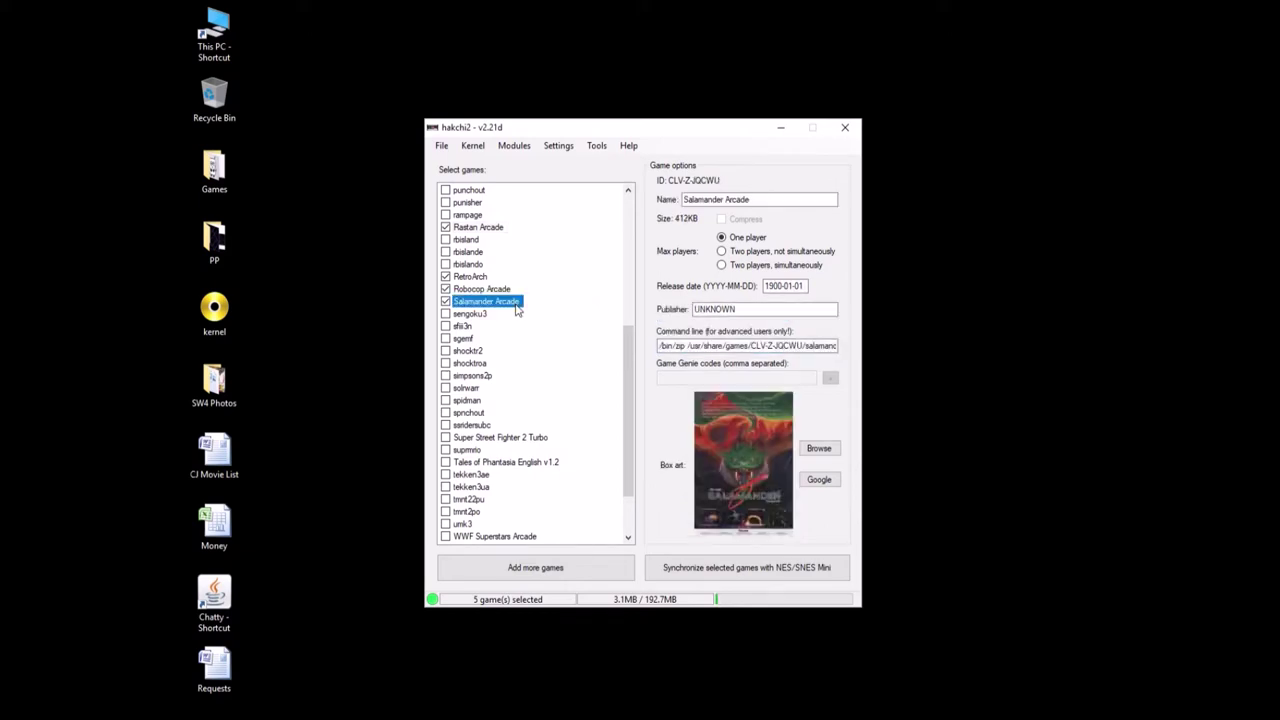
pyautogui.click(685, 346)
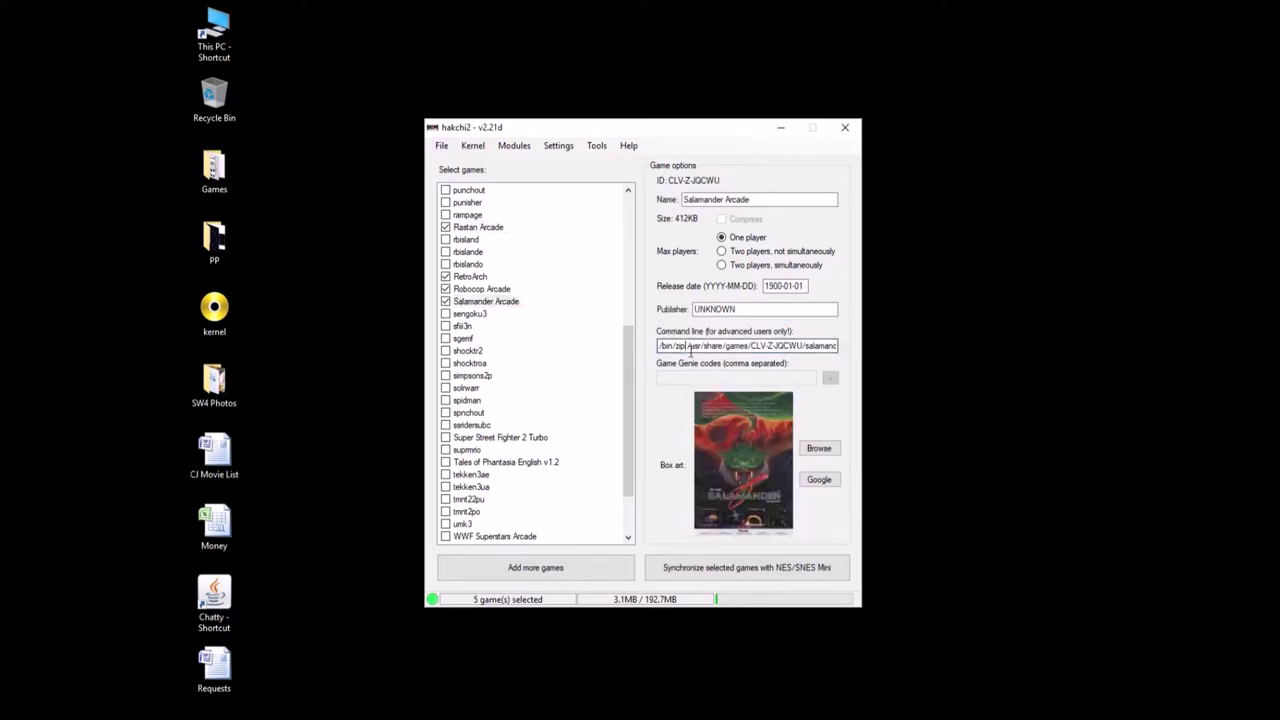
pyautogui.press('BackSpace')
pyautogui.press('BackSpace')
pyautogui.press('BackSpace')
pyautogui.write('mame2010')
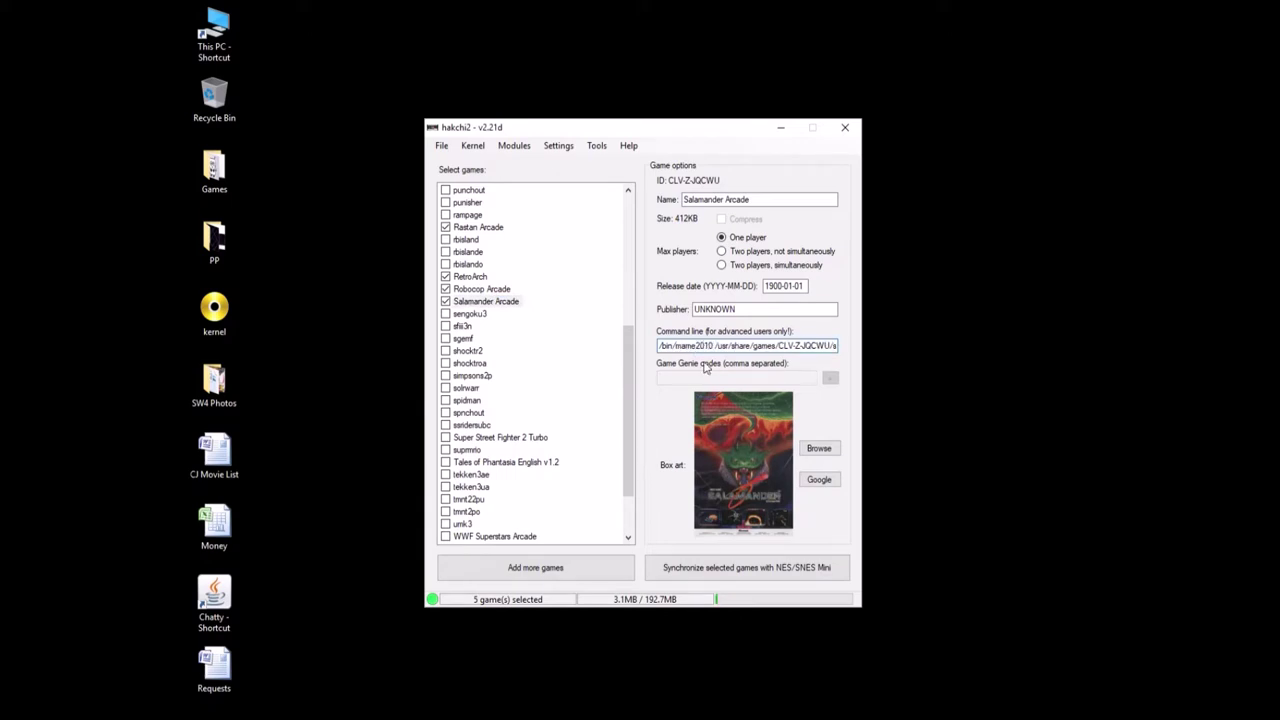
# Recheck Salamander Arcade's game options and synchronize the selected games with the NES/SNES Mini.
pyautogui.click(525, 326)
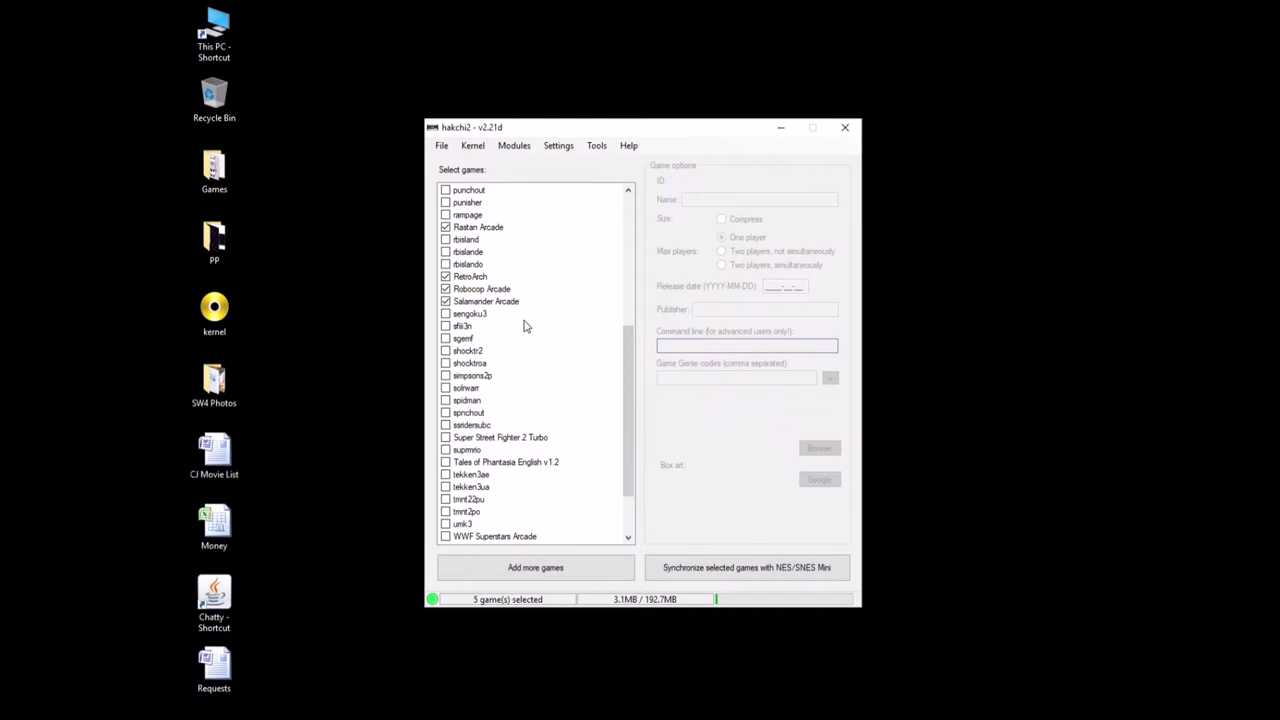
pyautogui.click(481, 302)
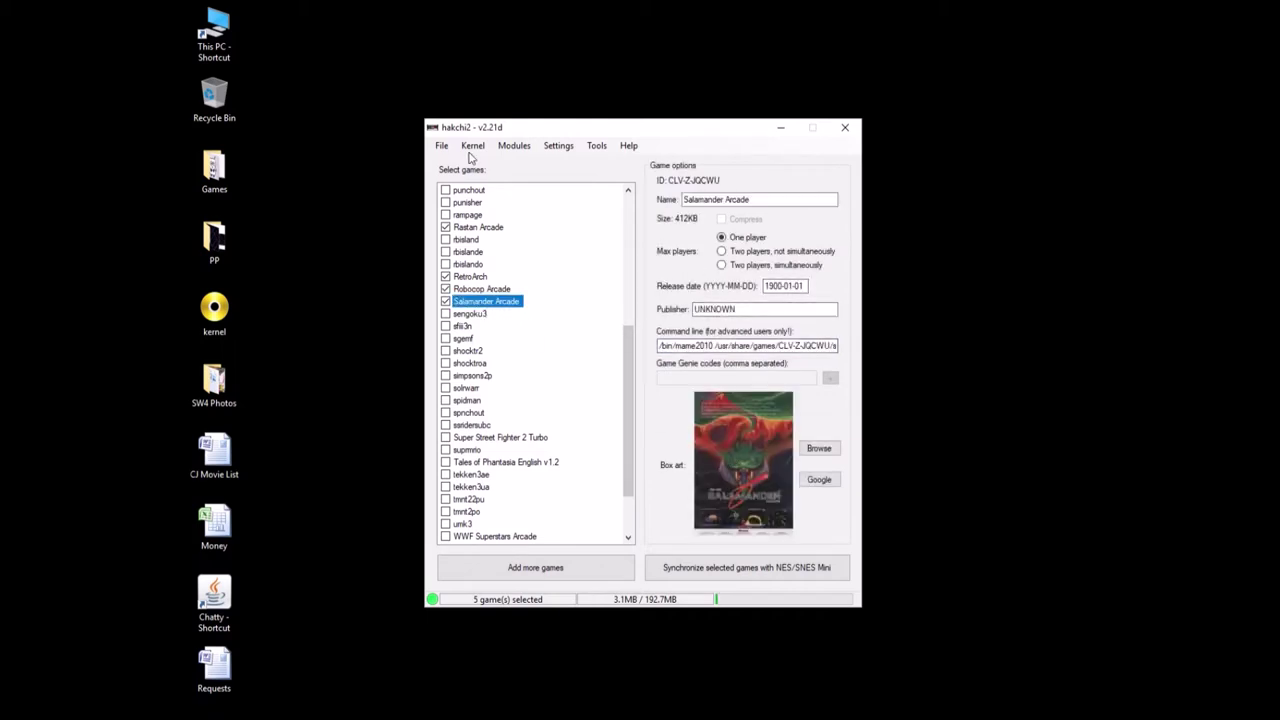
pyautogui.click(690, 567)
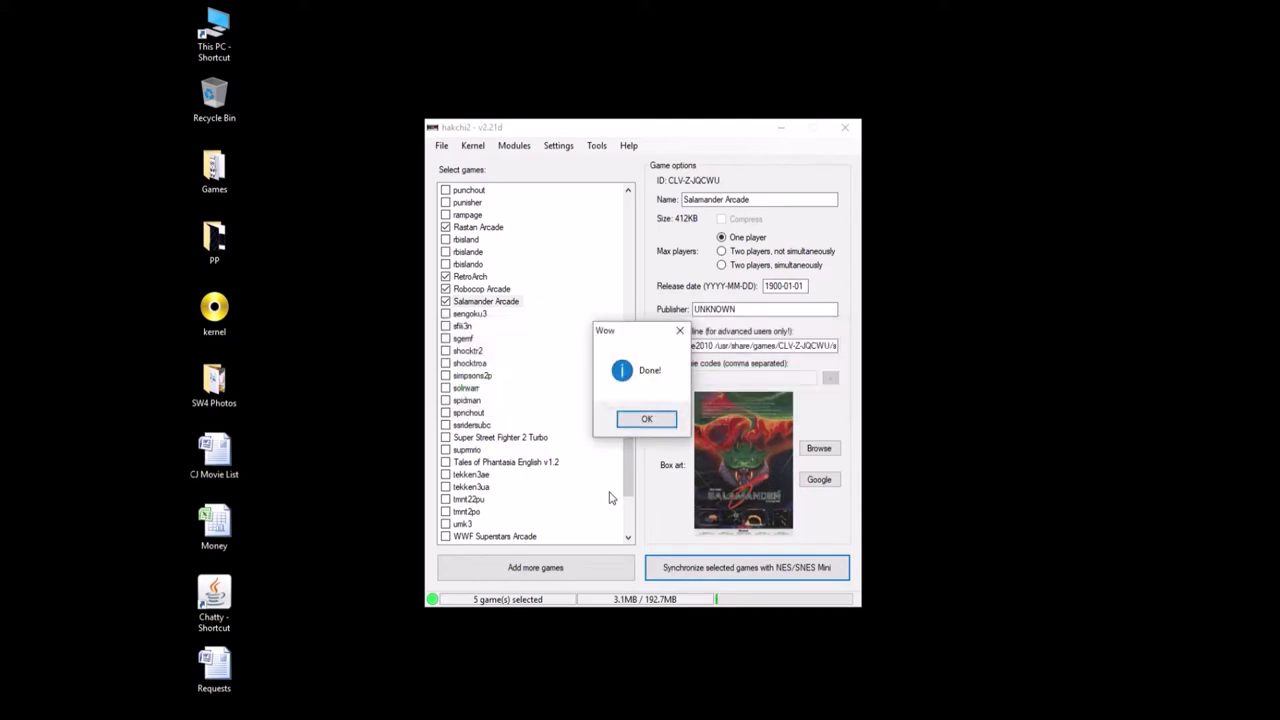
# Acknowledge the finished synchronization with the NES/SNES Mini.
pyautogui.click(652, 428)
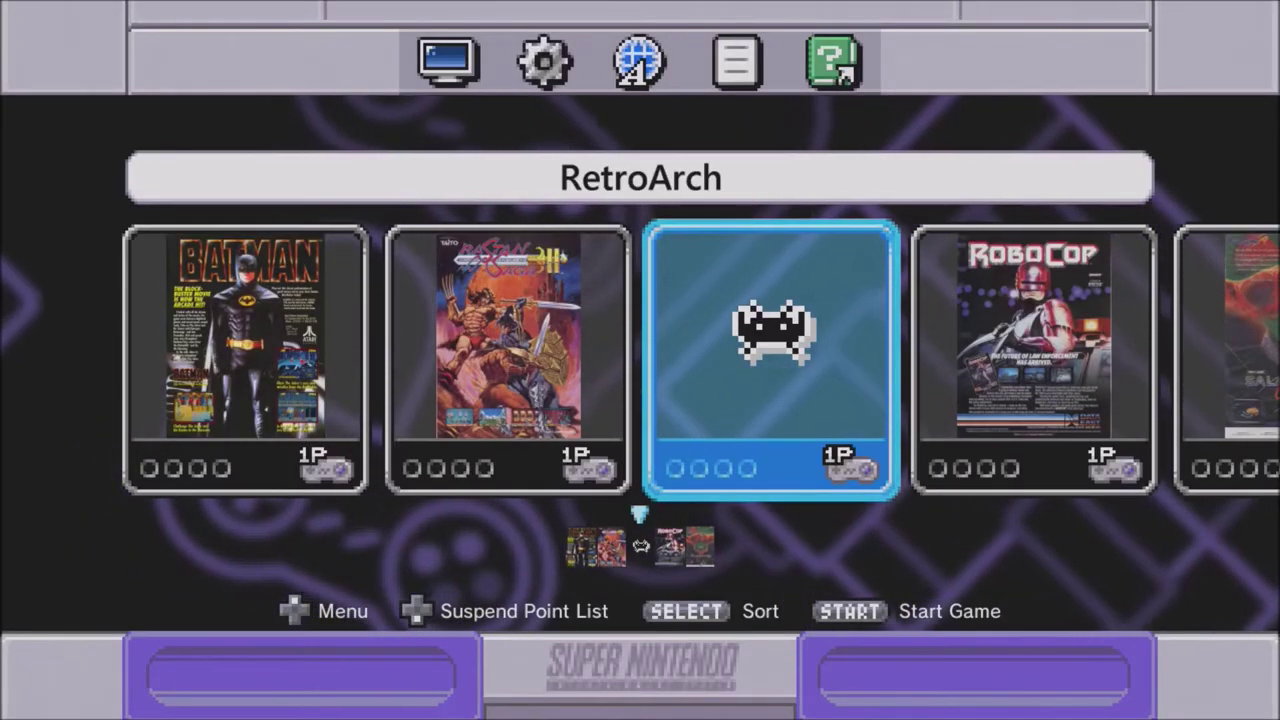
# Switch to the SNES Mini home menu and look through the synchronized games, including Rastan Arcade and Salamander Arcade.
pyautogui.press('Right')
pyautogui.press('Left')
pyautogui.press('Left')
pyautogui.press('Left')
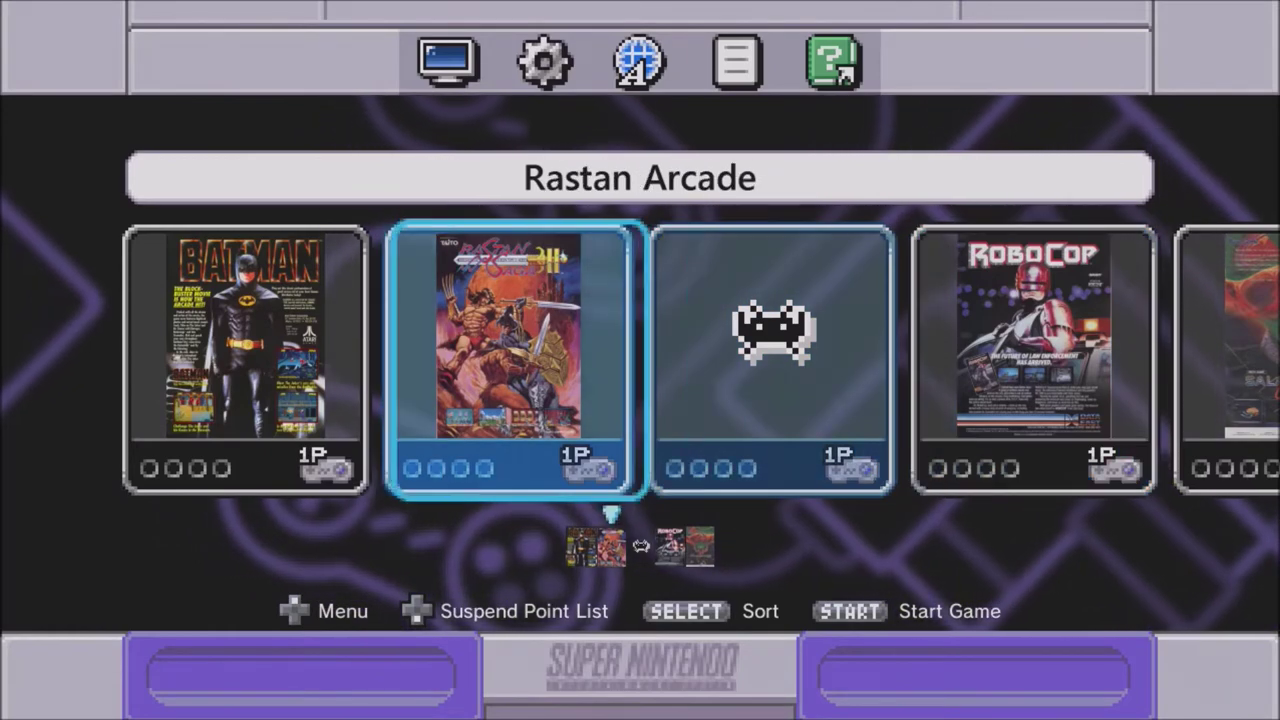
pyautogui.press('Right')
pyautogui.press('Right')
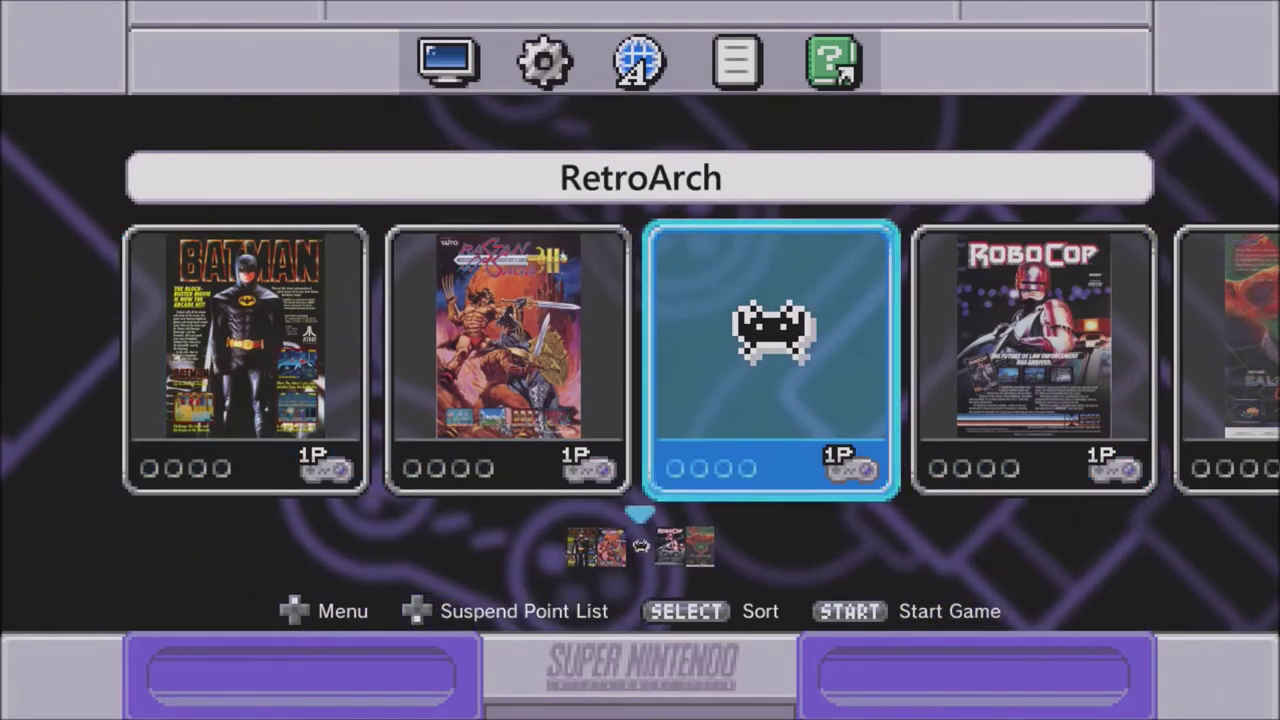
pyautogui.press('Right')
pyautogui.press('Left')
pyautogui.press('Left')
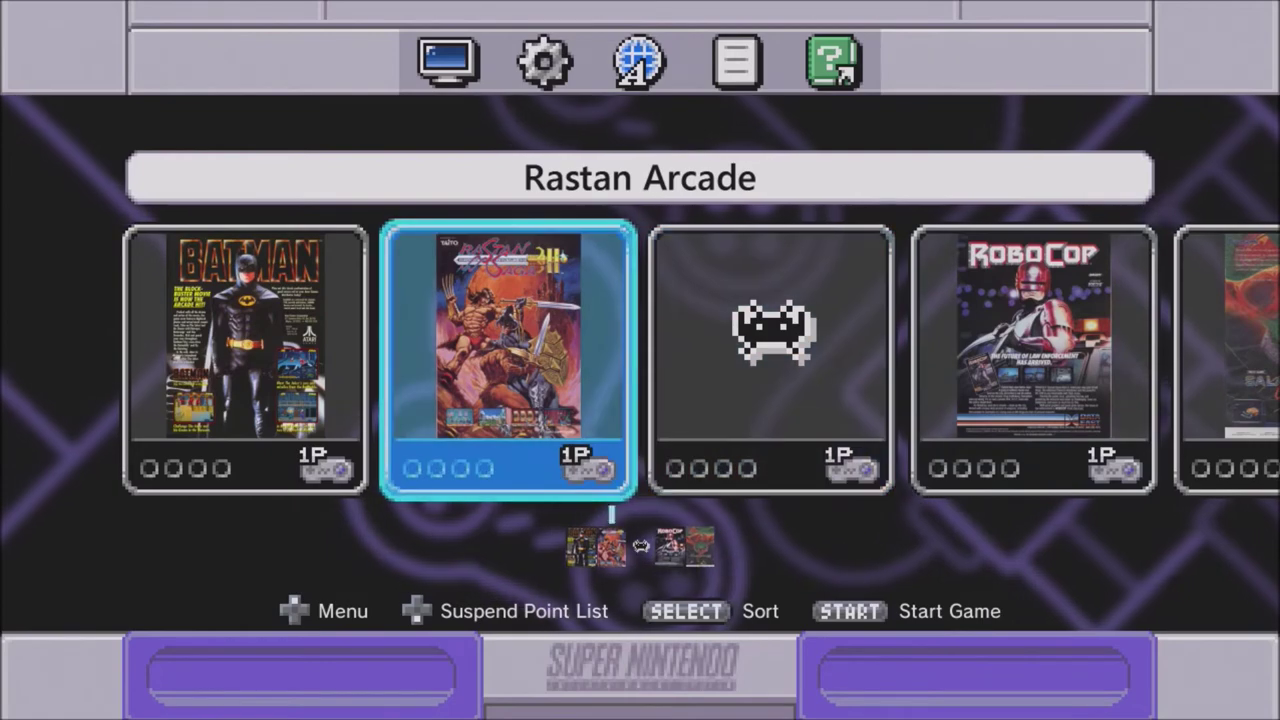
pyautogui.press('Right')
pyautogui.press('Right')
pyautogui.press('Right')
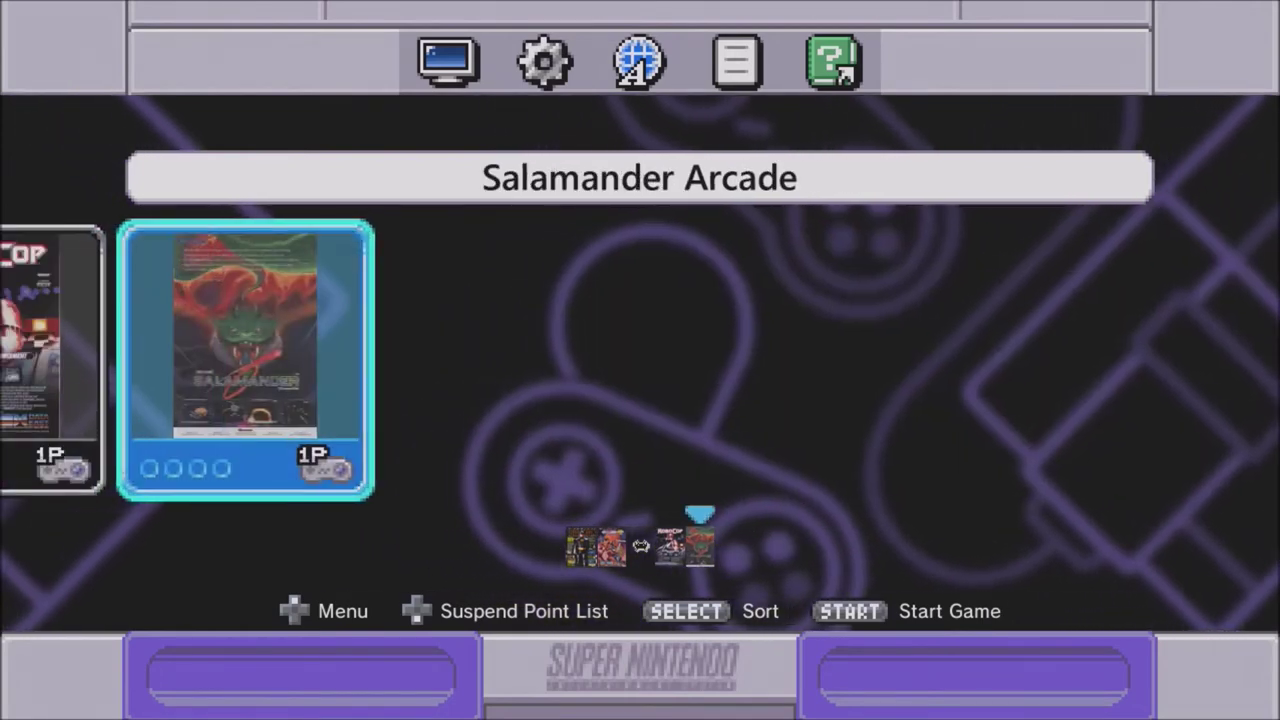
pyautogui.press('Left')
pyautogui.press('Left')
pyautogui.press('Right')
pyautogui.press('Right')
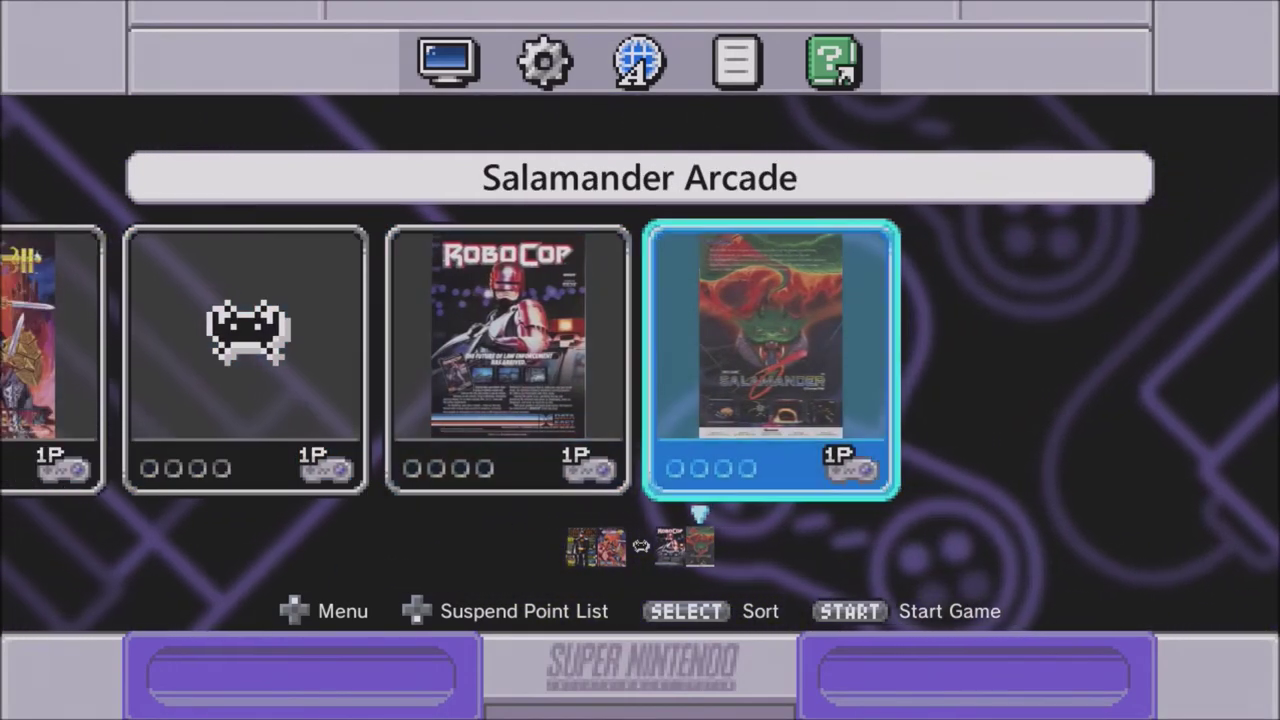
pyautogui.press('Left')
pyautogui.press('Left')
pyautogui.press('Left')
pyautogui.press('Left')
pyautogui.press('Right')
pyautogui.press('Right')
pyautogui.press('Right')
pyautogui.press('Right')
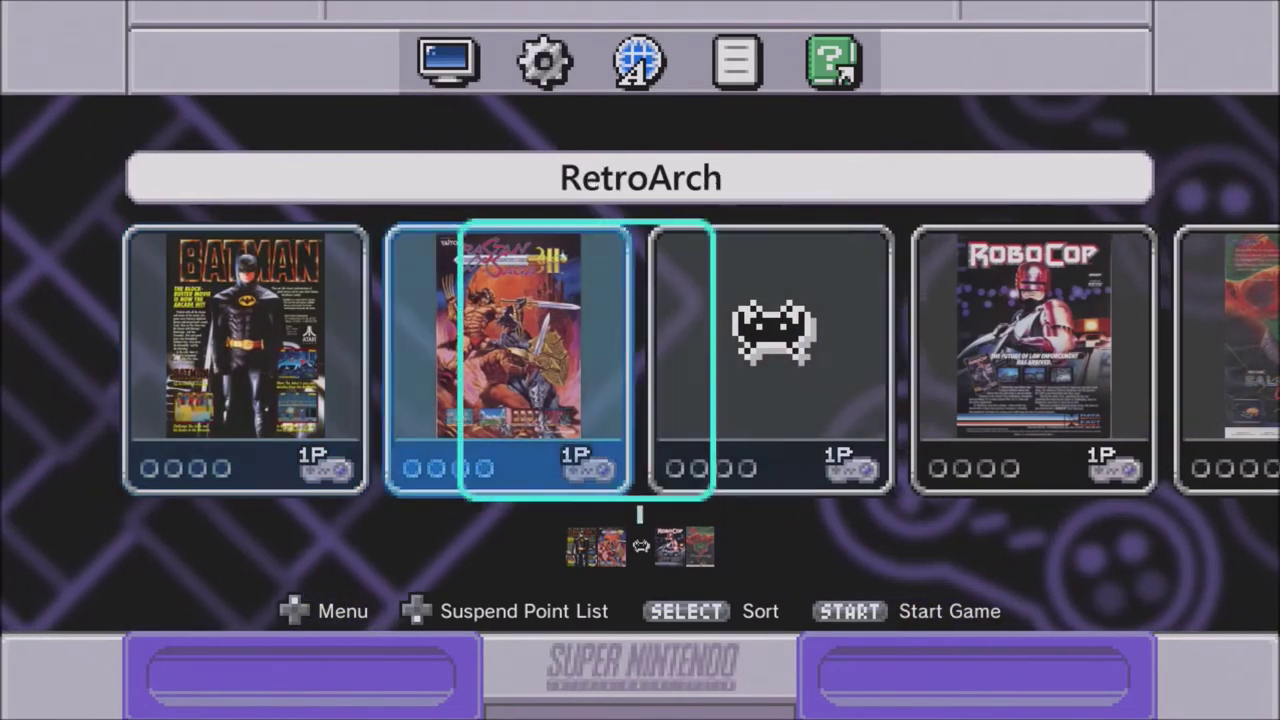
pyautogui.press('Left')
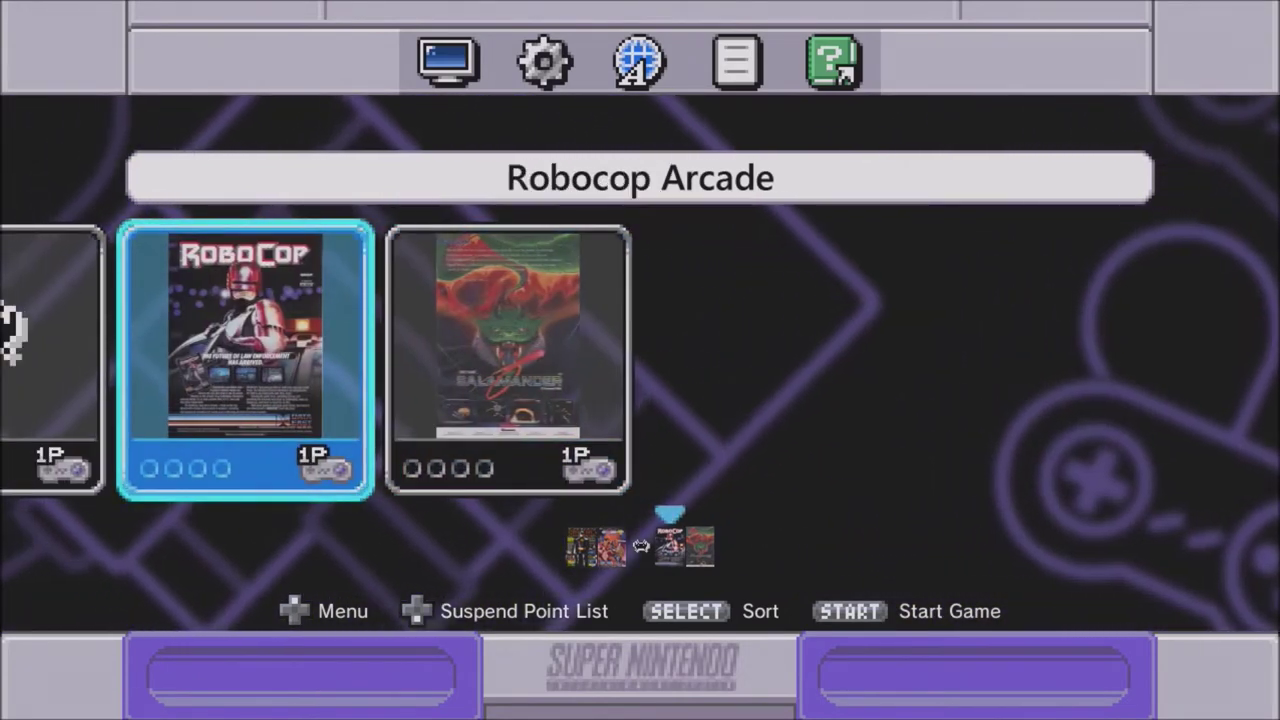
pyautogui.press('Left')
pyautogui.press('Left')
pyautogui.press('Right')
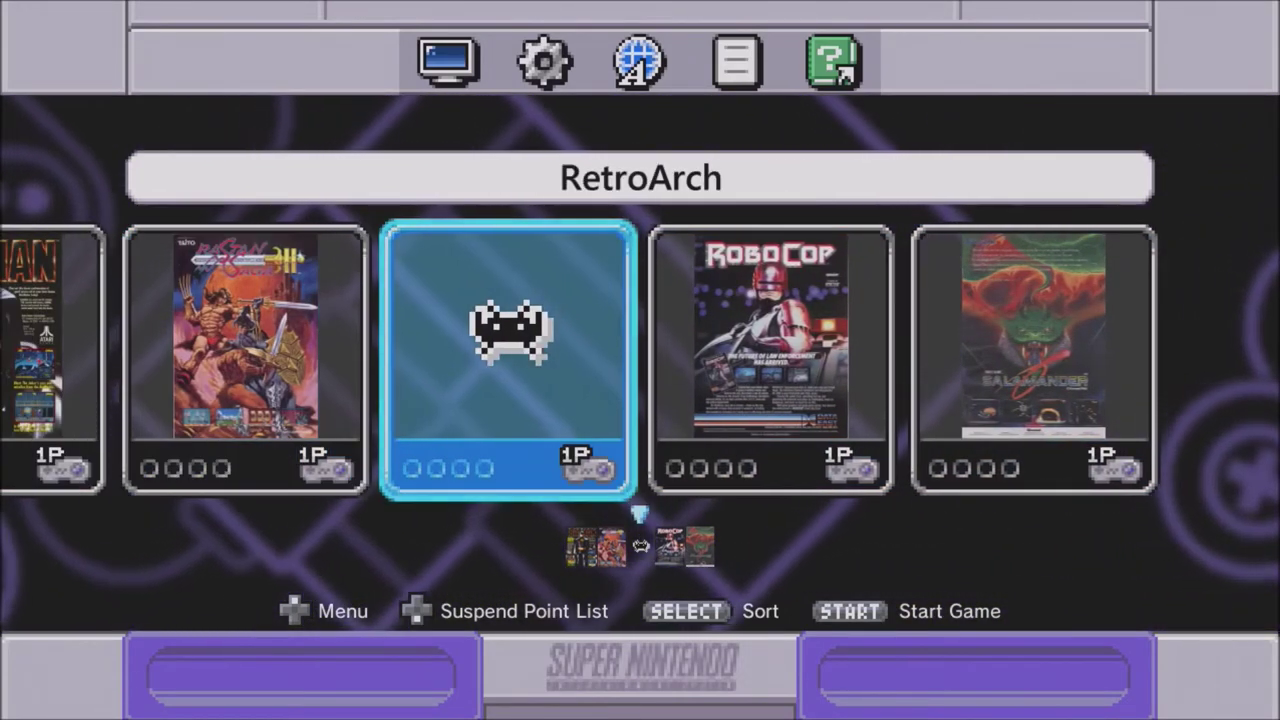
# Select Salamander Arcade among the console's games and launch it.
pyautogui.press('Right')
pyautogui.press('Right')
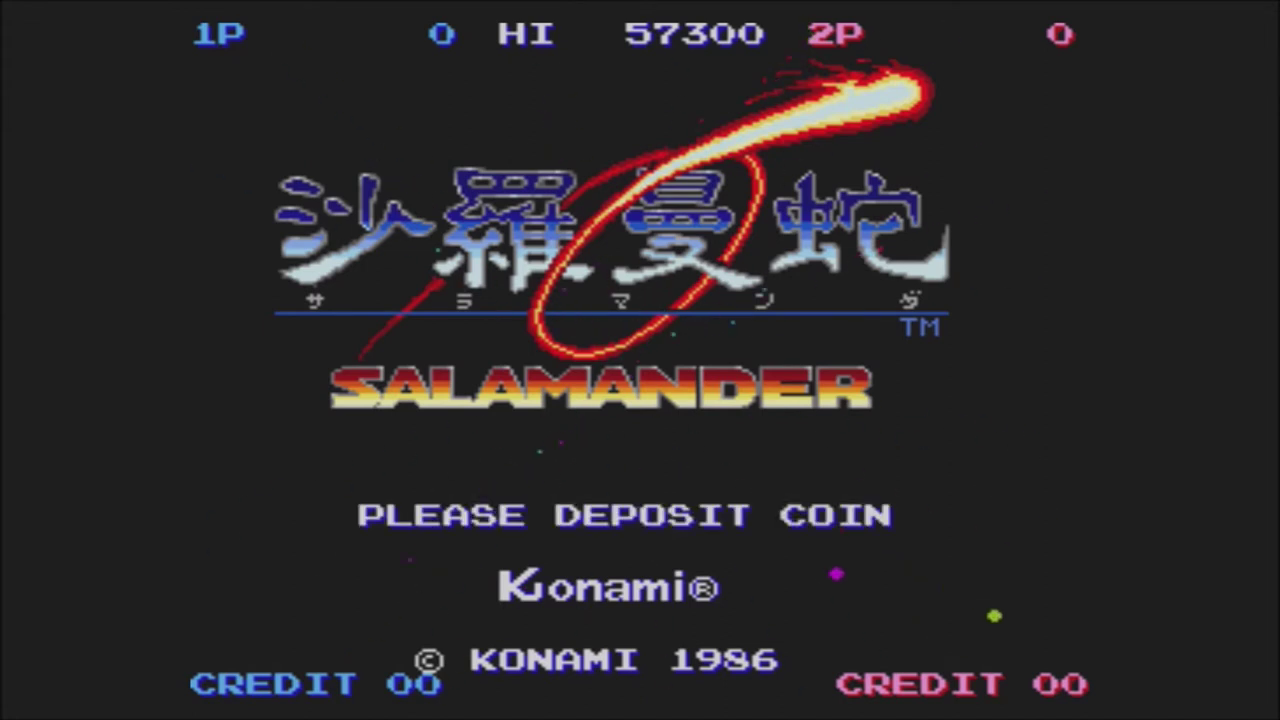
# Insert 22 credits for player one in Salamander and start a one-player game.
pyautogui.press('5')
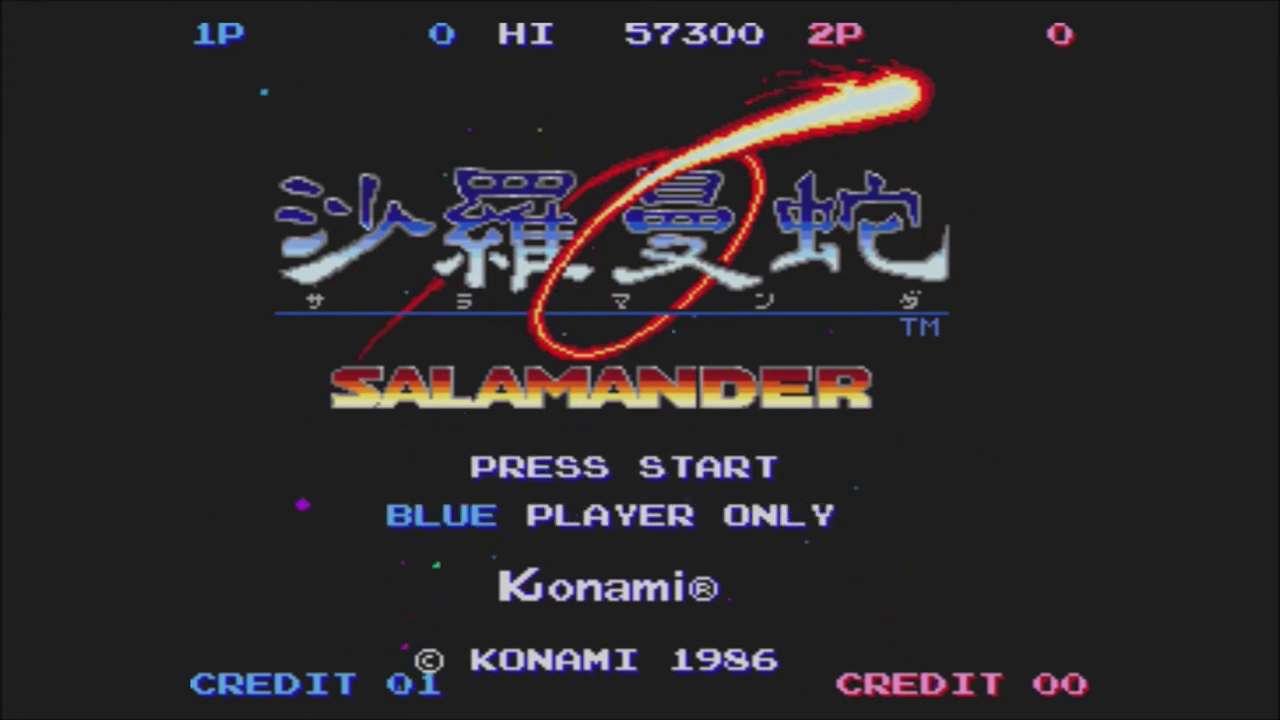
pyautogui.press('5')
pyautogui.press('5')
pyautogui.press('5')
pyautogui.press('5')
pyautogui.press('5')
pyautogui.press('5')
pyautogui.press('5')
pyautogui.press('5')
pyautogui.press('5')
pyautogui.press('5')
pyautogui.press('5')
pyautogui.press('5')
pyautogui.press('5')
pyautogui.press('5')
pyautogui.press('5')
pyautogui.press('5')
pyautogui.press('5')
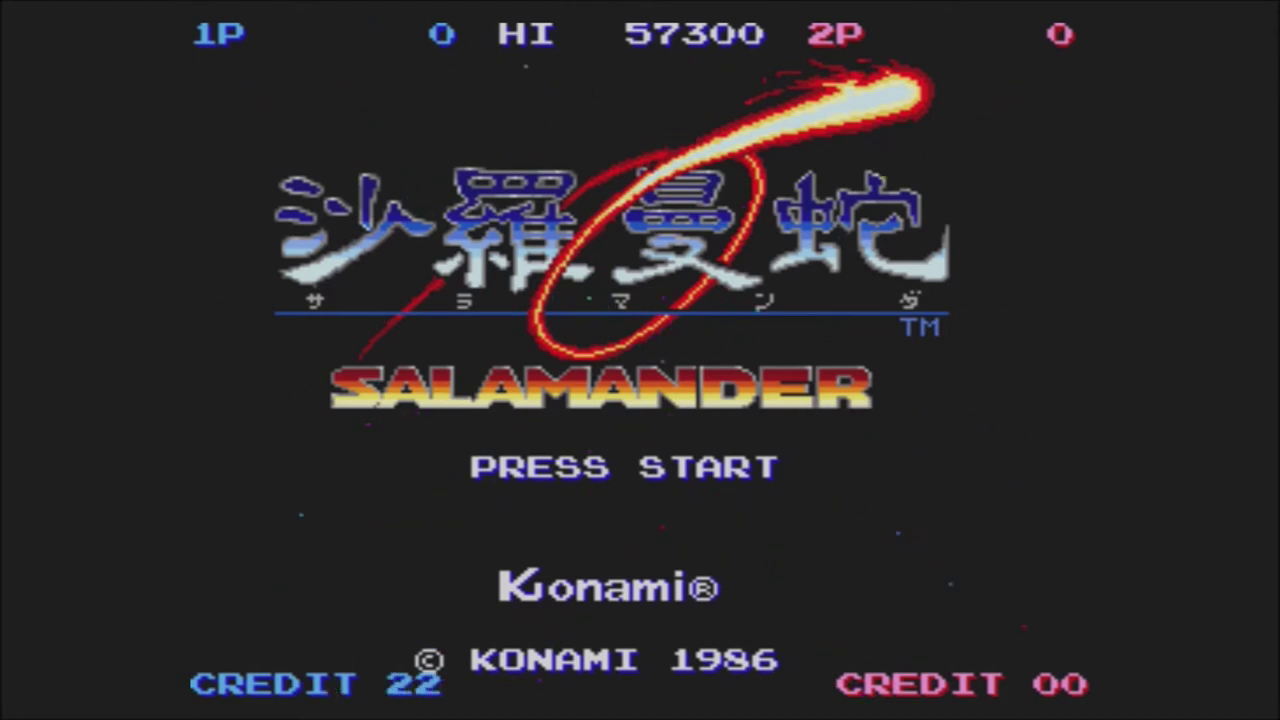
pyautogui.press('1')
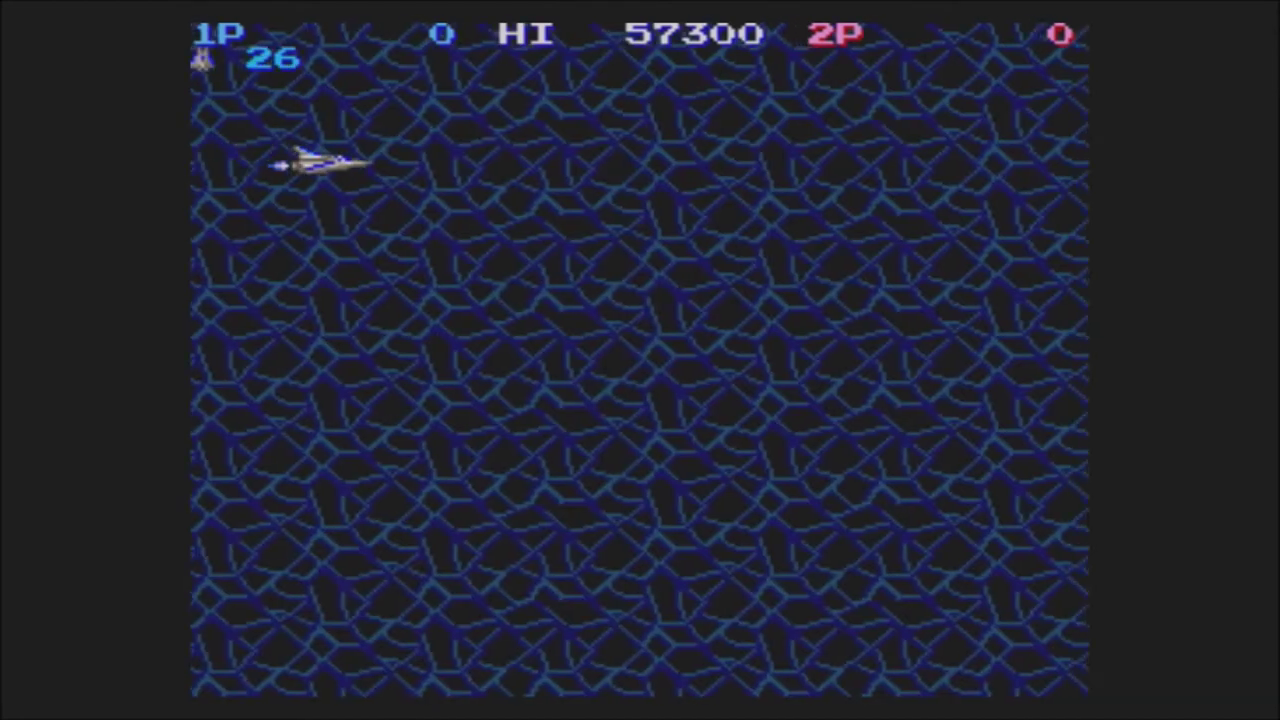